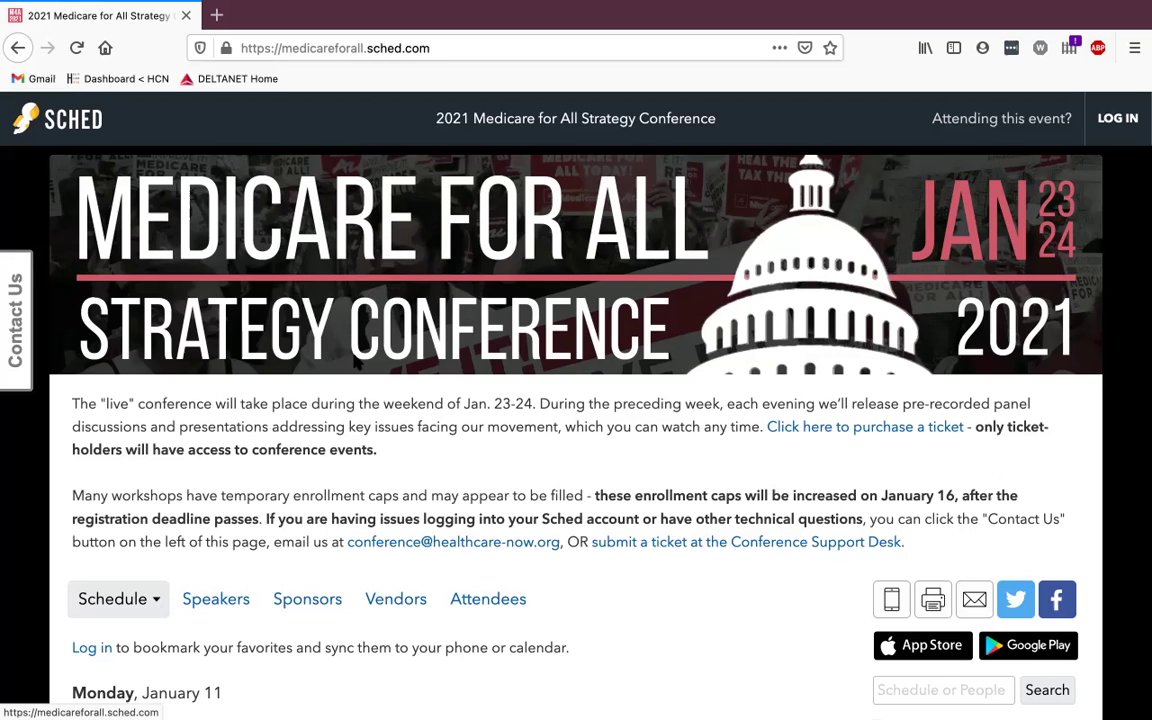
# Look over the conference home page and its schedule, and open the login page.
pyautogui.scroll(-3, 465, 437)
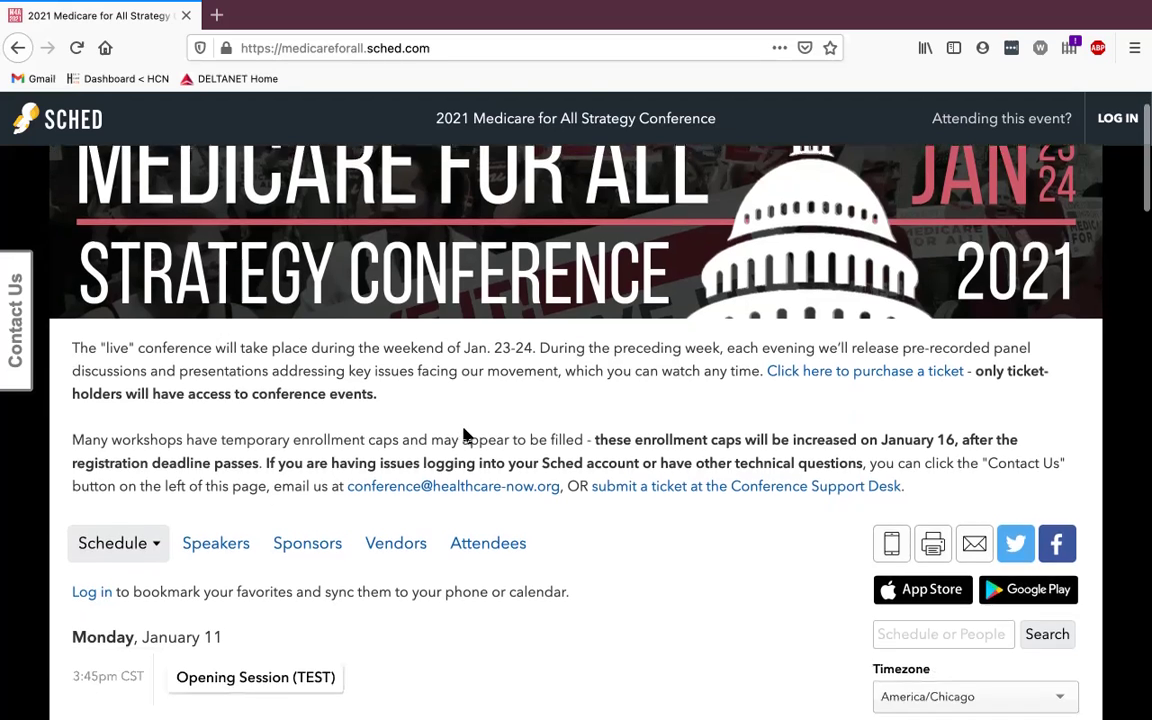
pyautogui.scroll(2, 465, 437)
pyautogui.scroll(-5, 465, 437)
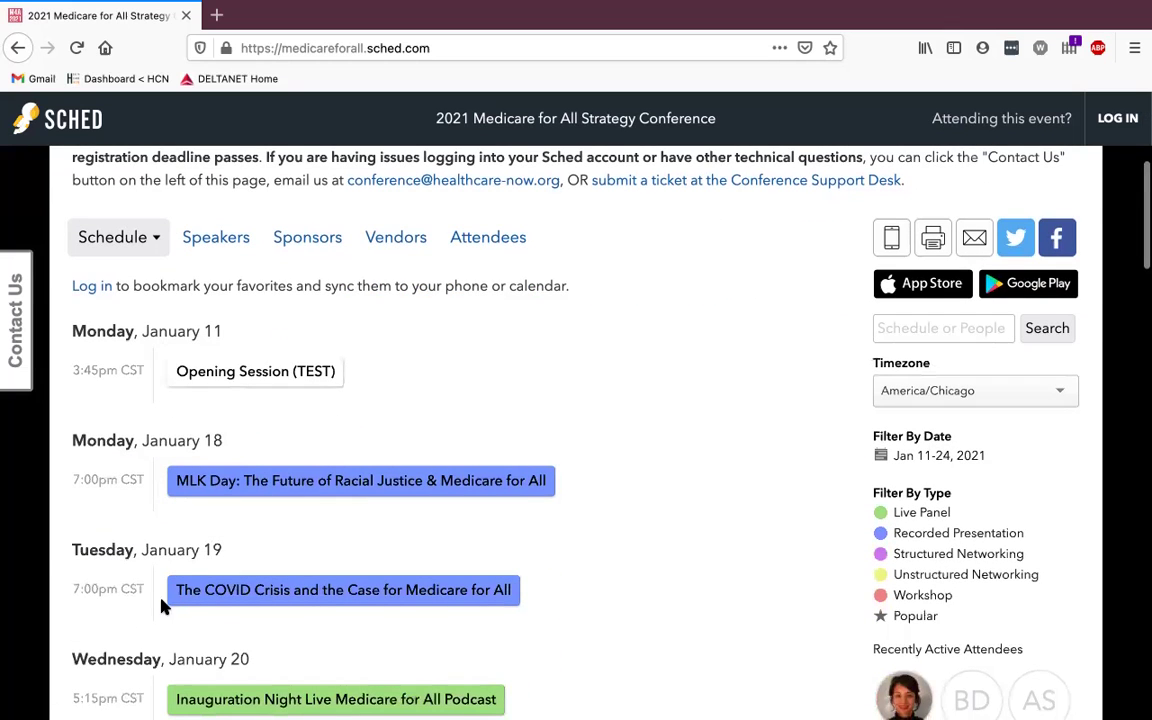
pyautogui.scroll(6, 180, 575)
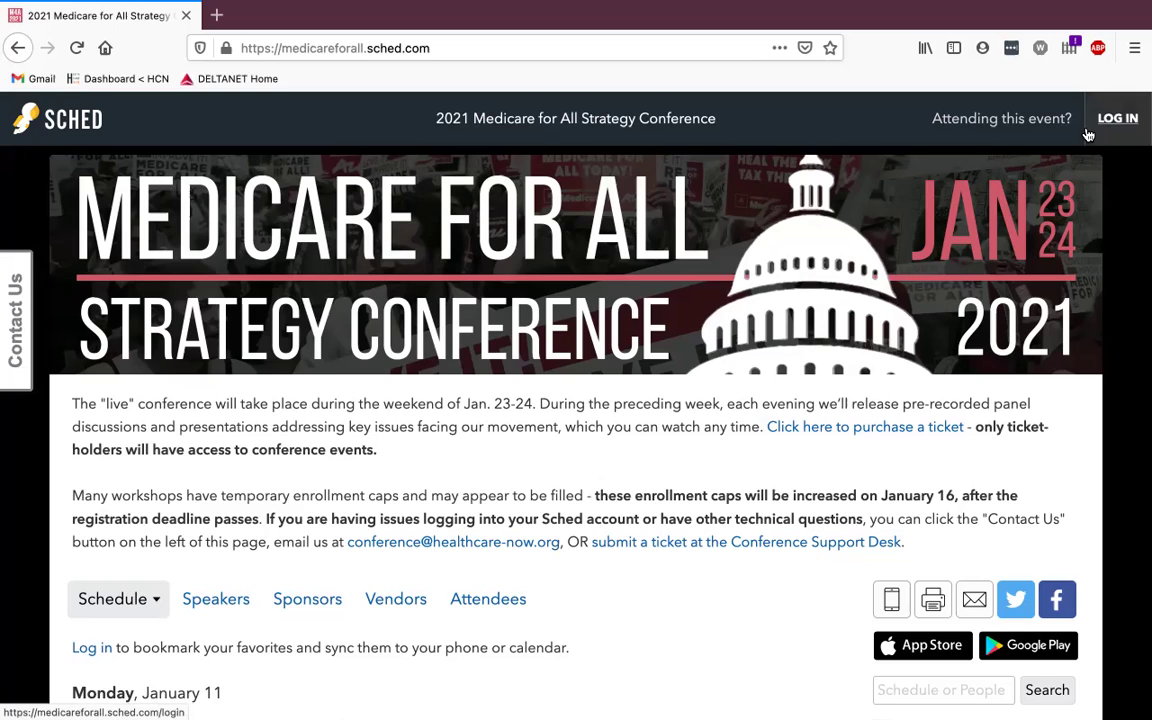
pyautogui.scroll(-1, 915, 175)
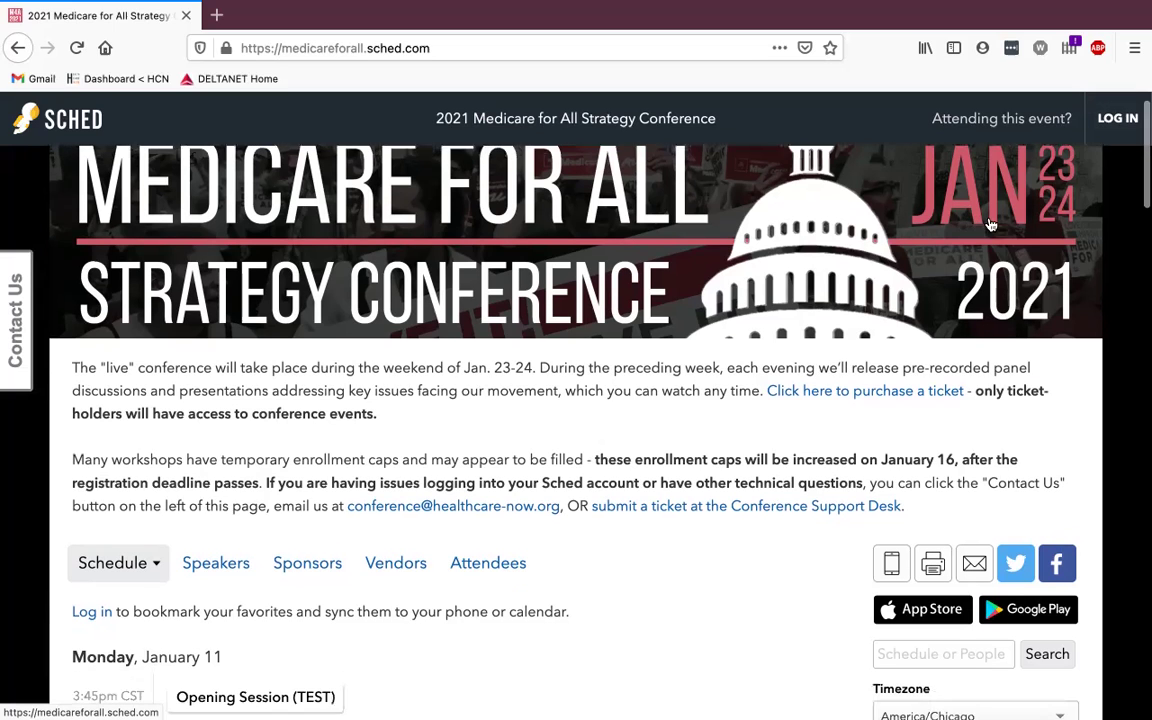
pyautogui.scroll(1, 1026, 185)
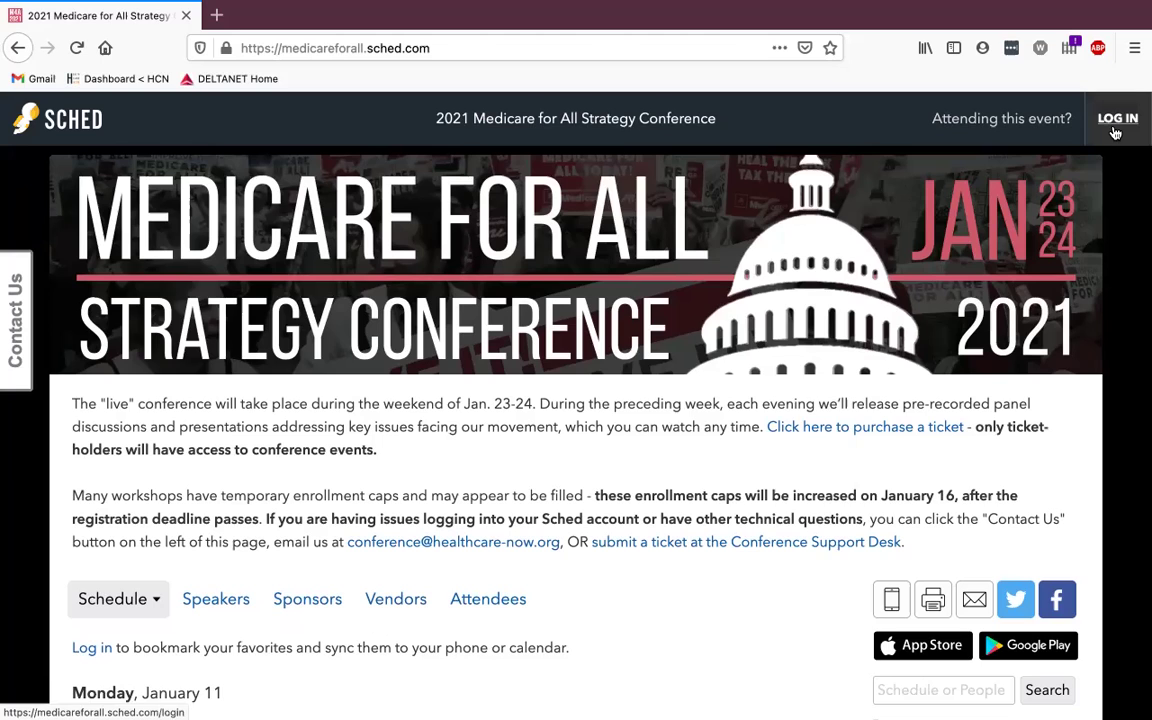
pyautogui.click(1116, 125)
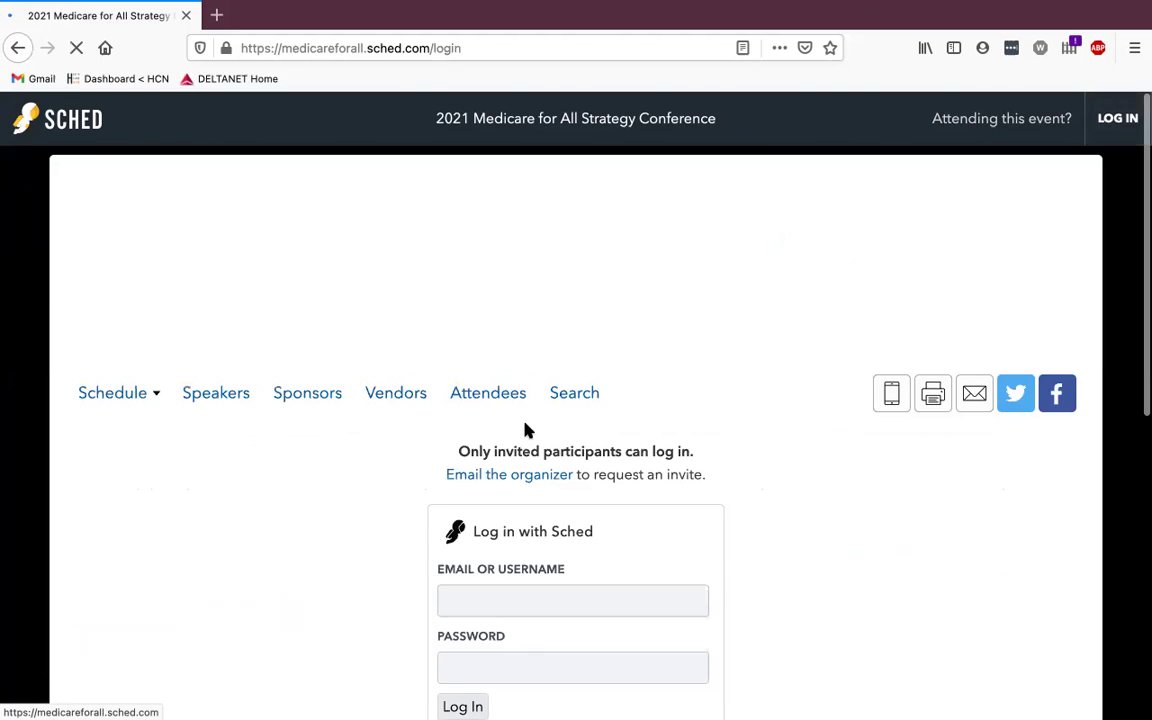
# Log in with the Sched login form by entering the account's email address and password.
pyautogui.scroll(-3, 373, 478)
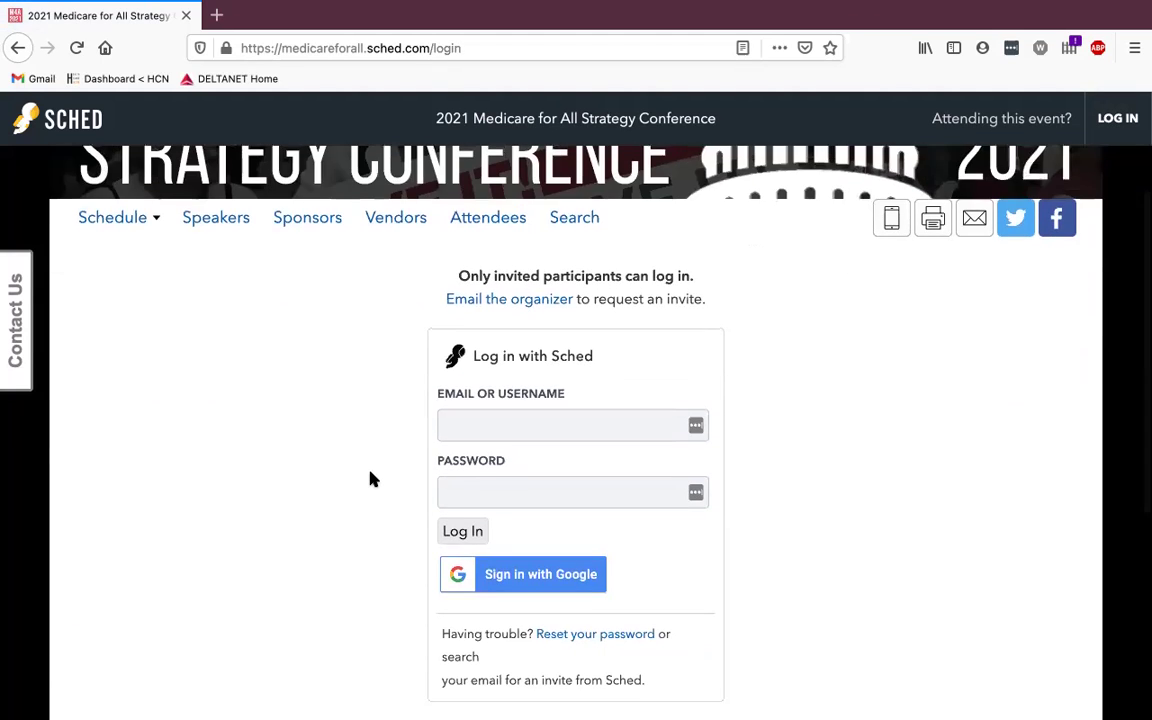
pyautogui.scroll(-1, 370, 480)
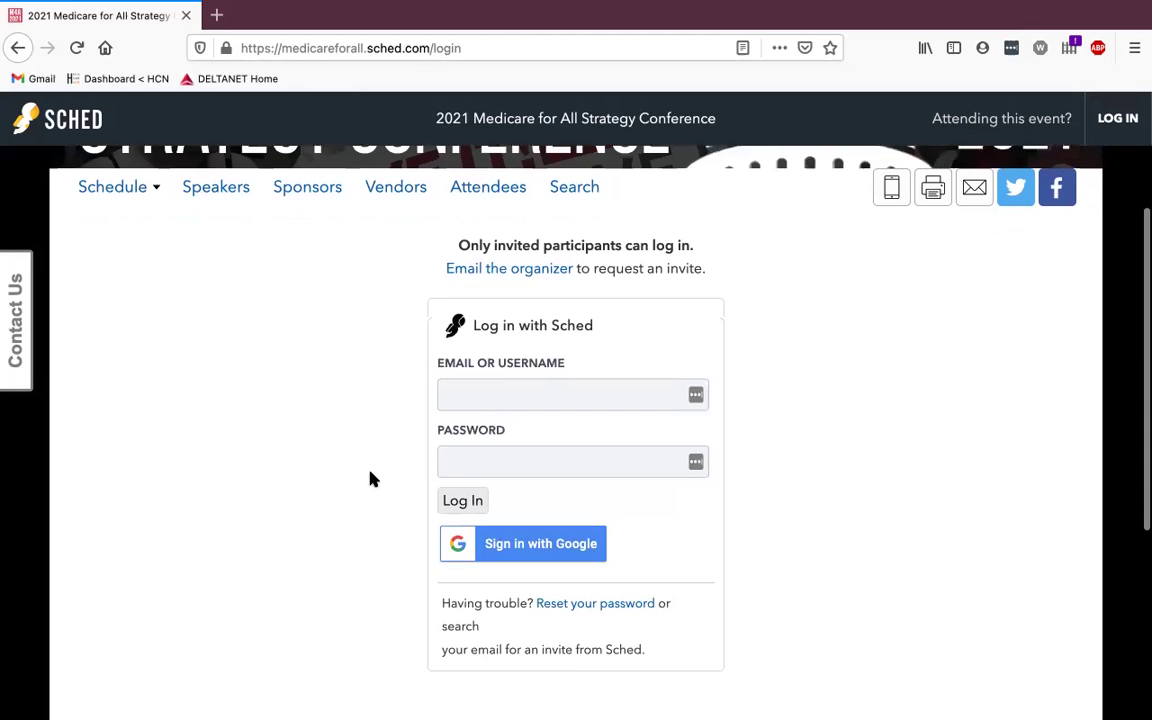
pyautogui.scroll(-2, 370, 480)
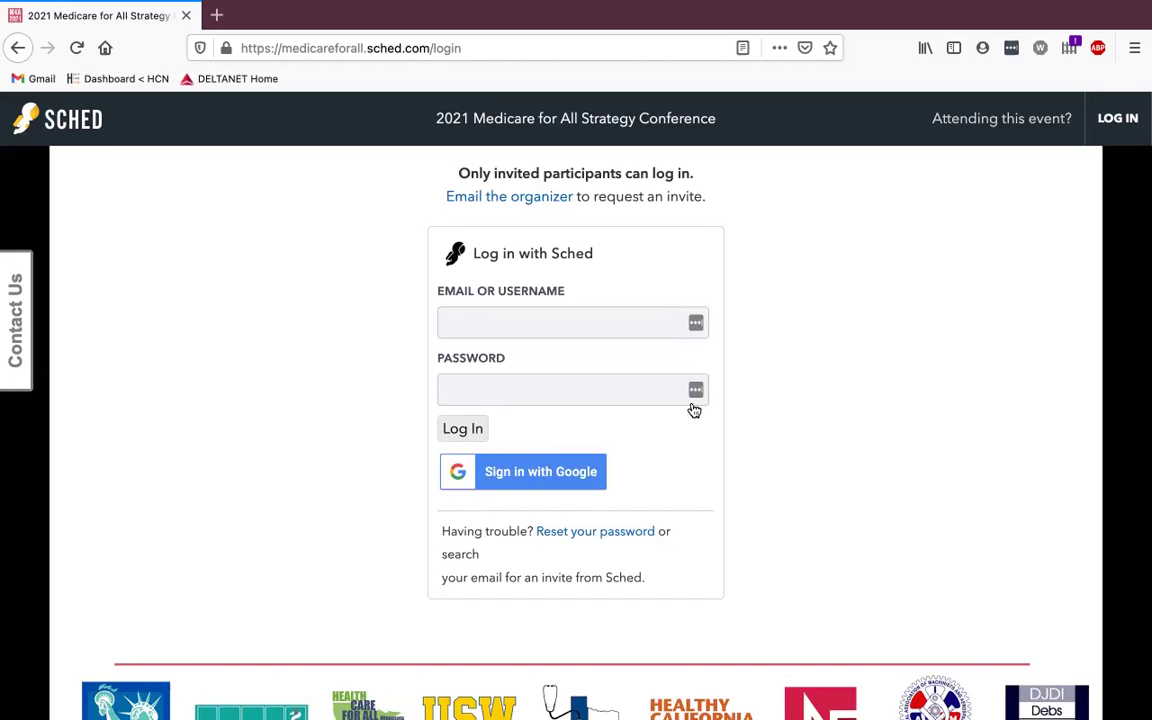
pyautogui.click(578, 330)
pyautogui.write('stepha')
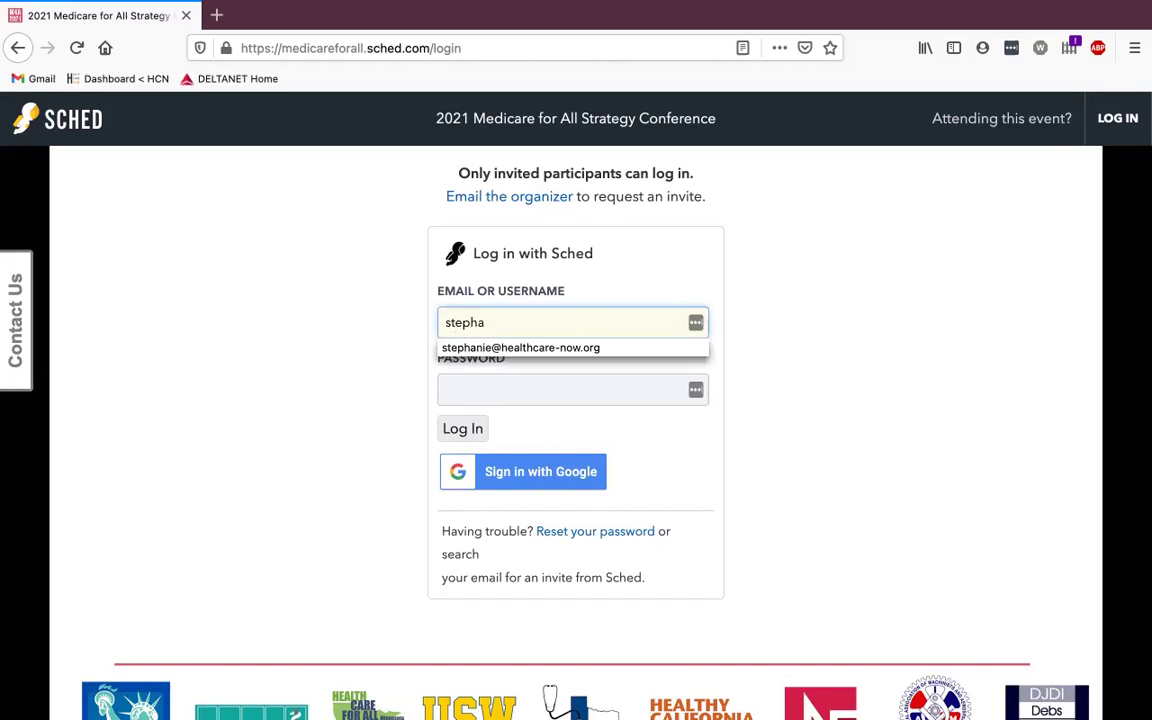
pyautogui.click(578, 350)
pyautogui.click(534, 379)
pyautogui.write('********')
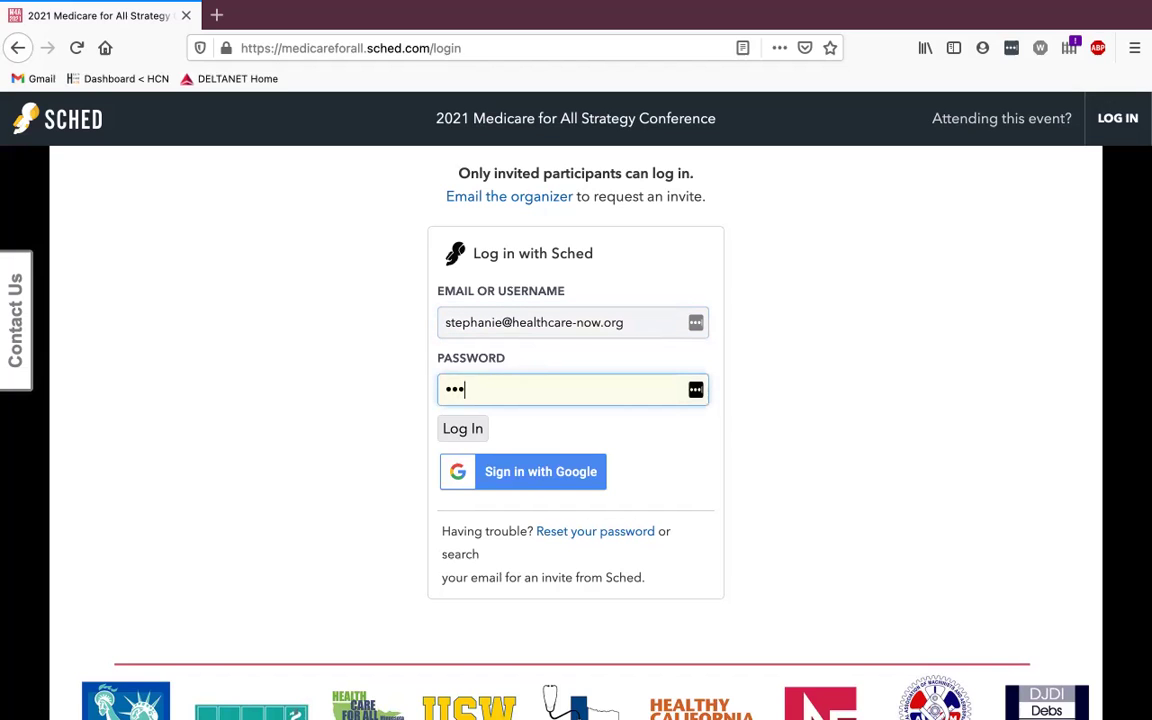
pyautogui.click(465, 429)
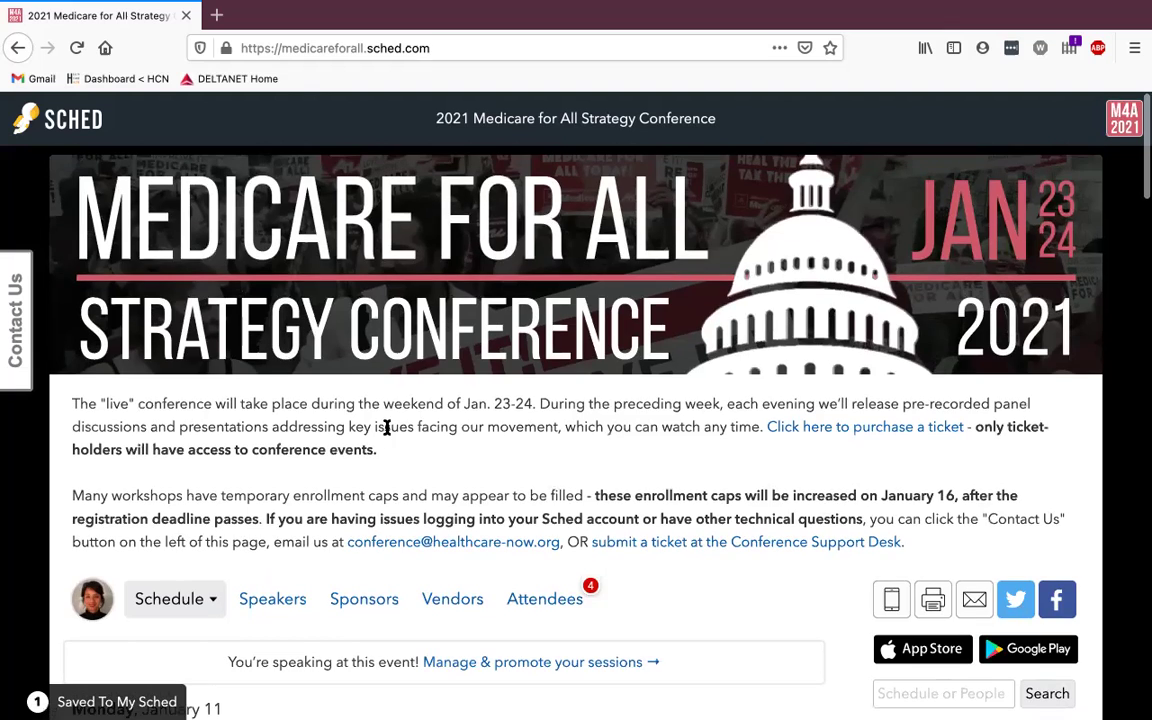
# Set the schedule's timezone to America/New York.
pyautogui.scroll(-4, 386, 427)
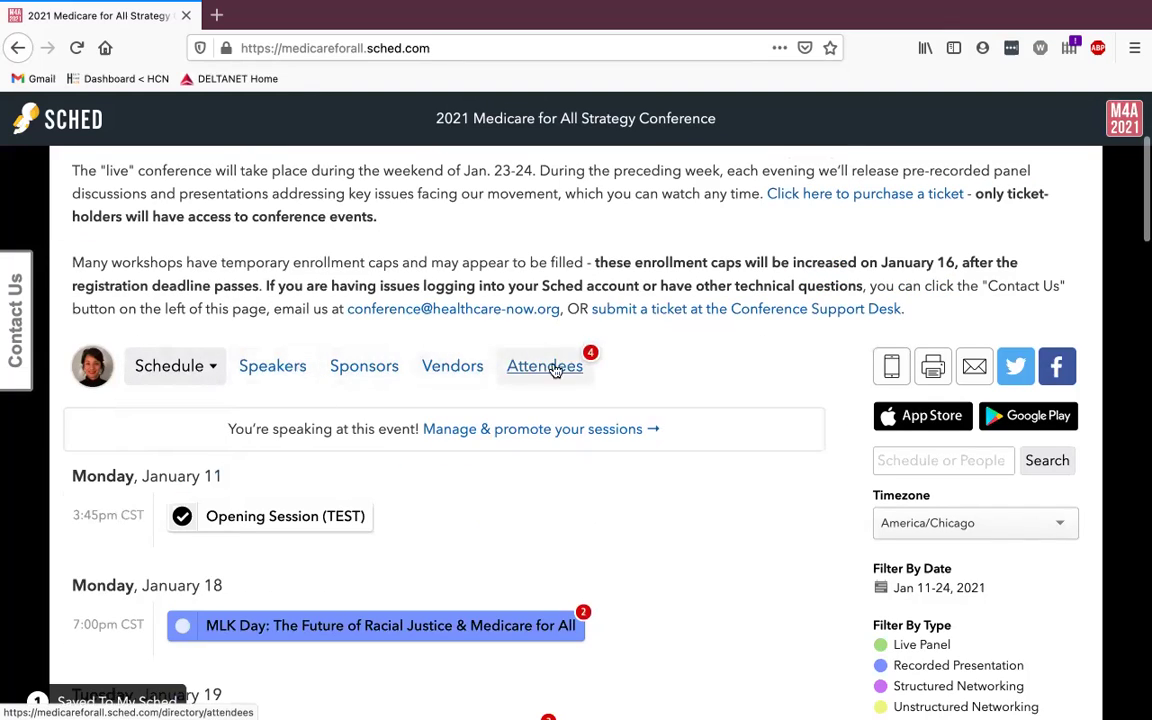
pyautogui.scroll(-2, 386, 321)
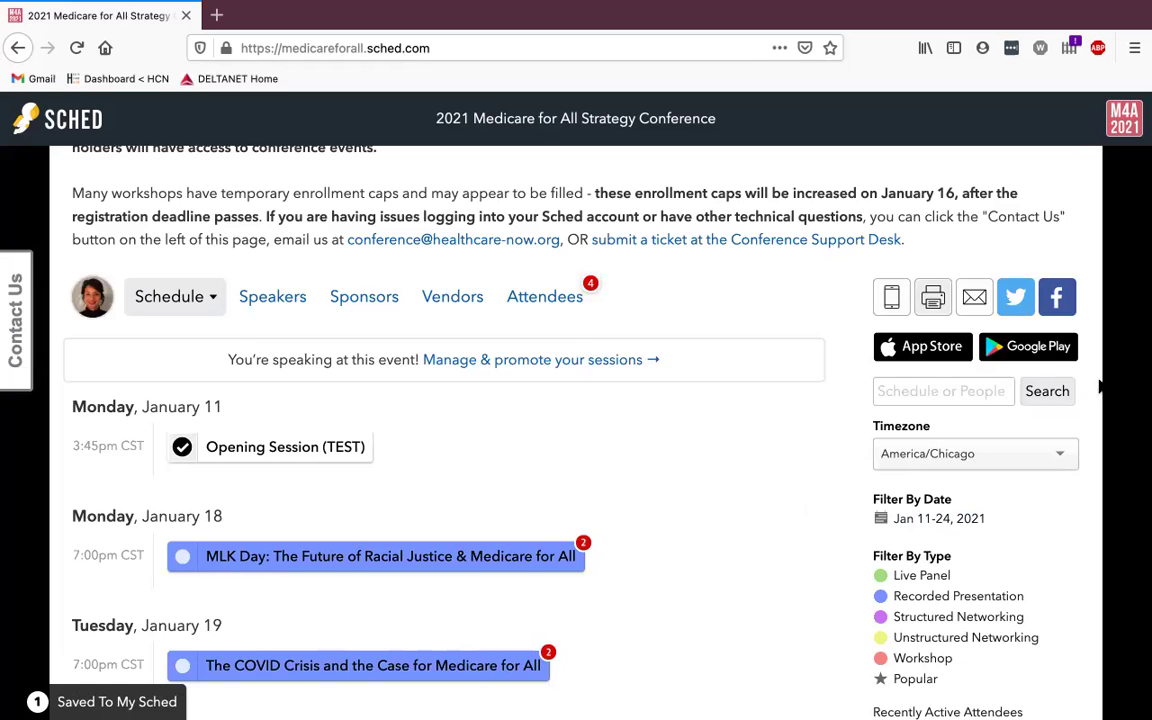
pyautogui.click(939, 518)
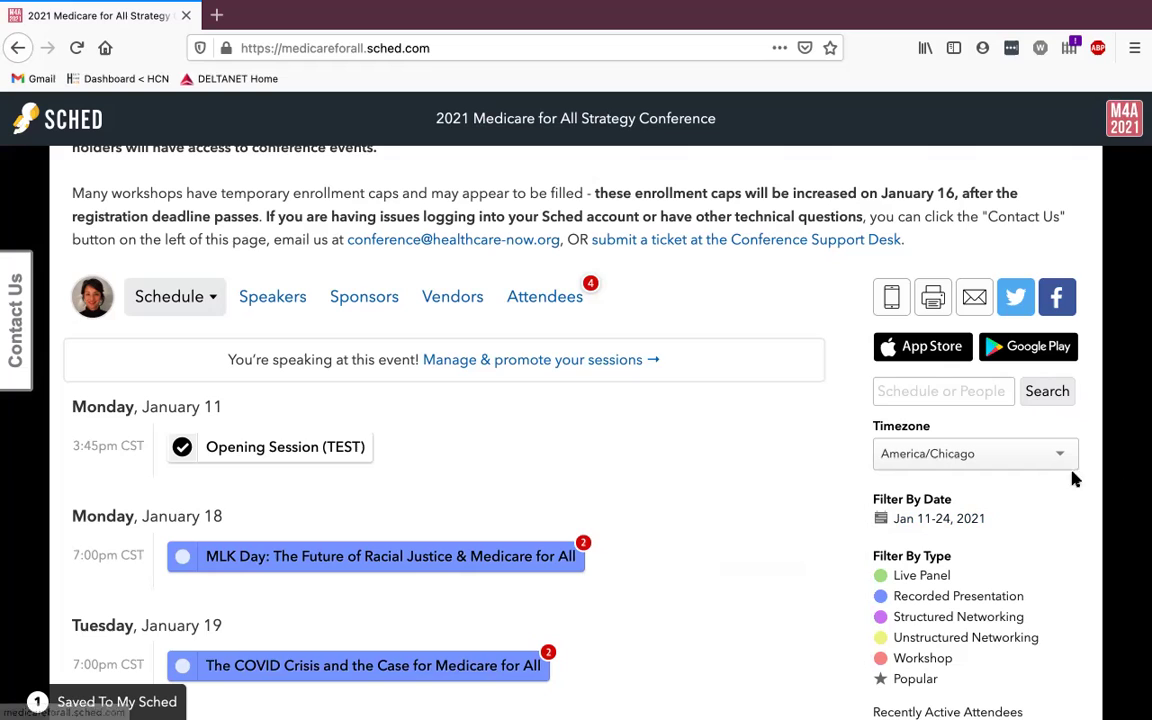
pyautogui.click(1025, 466)
pyautogui.scroll(1, 1005, 505)
pyautogui.scroll(-2, 1005, 508)
pyautogui.scroll(-4, 1005, 508)
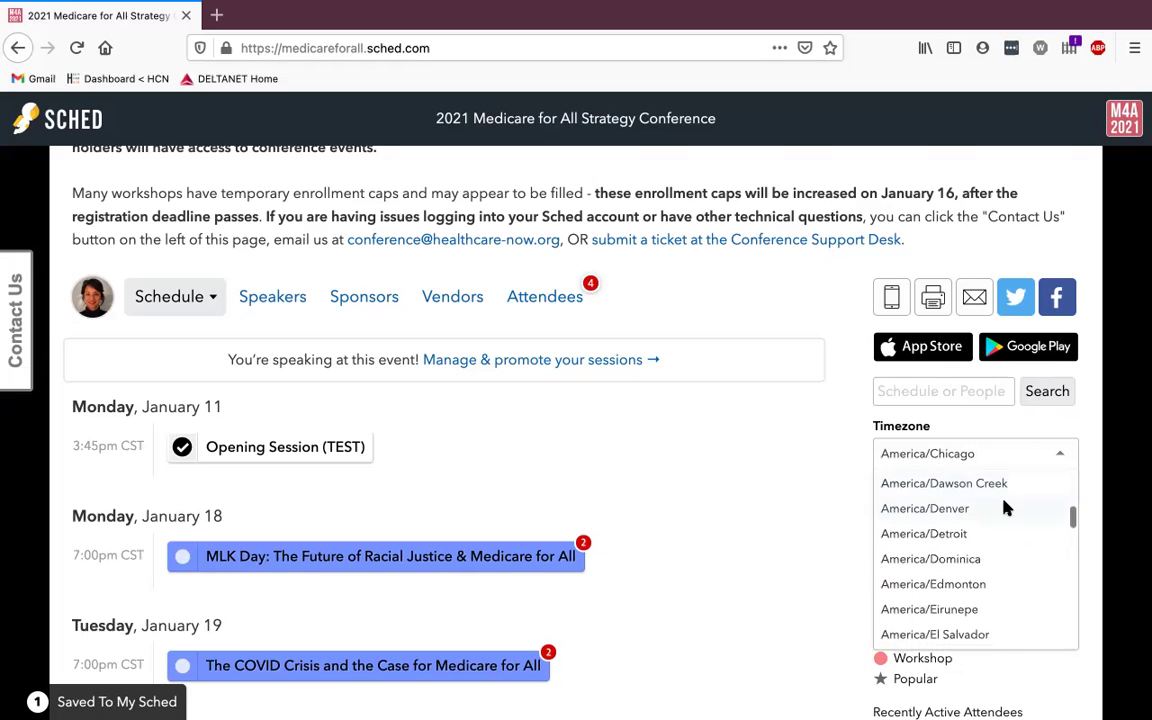
pyautogui.scroll(-3, 1005, 508)
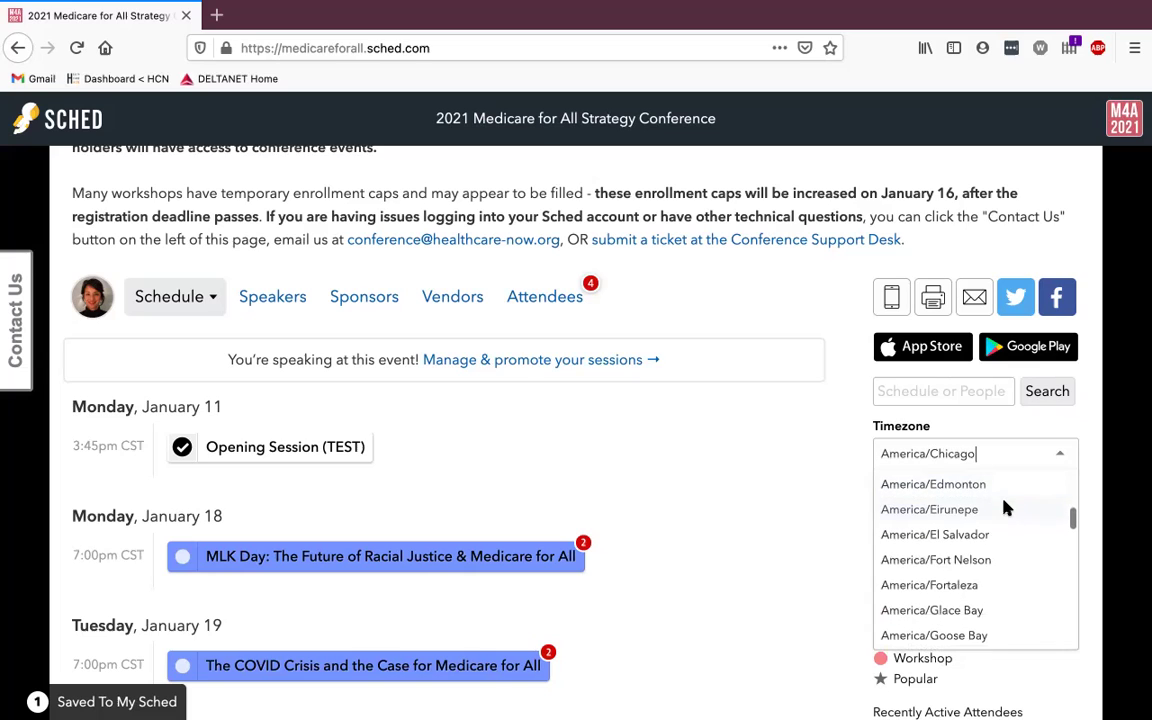
pyautogui.scroll(-2, 1005, 508)
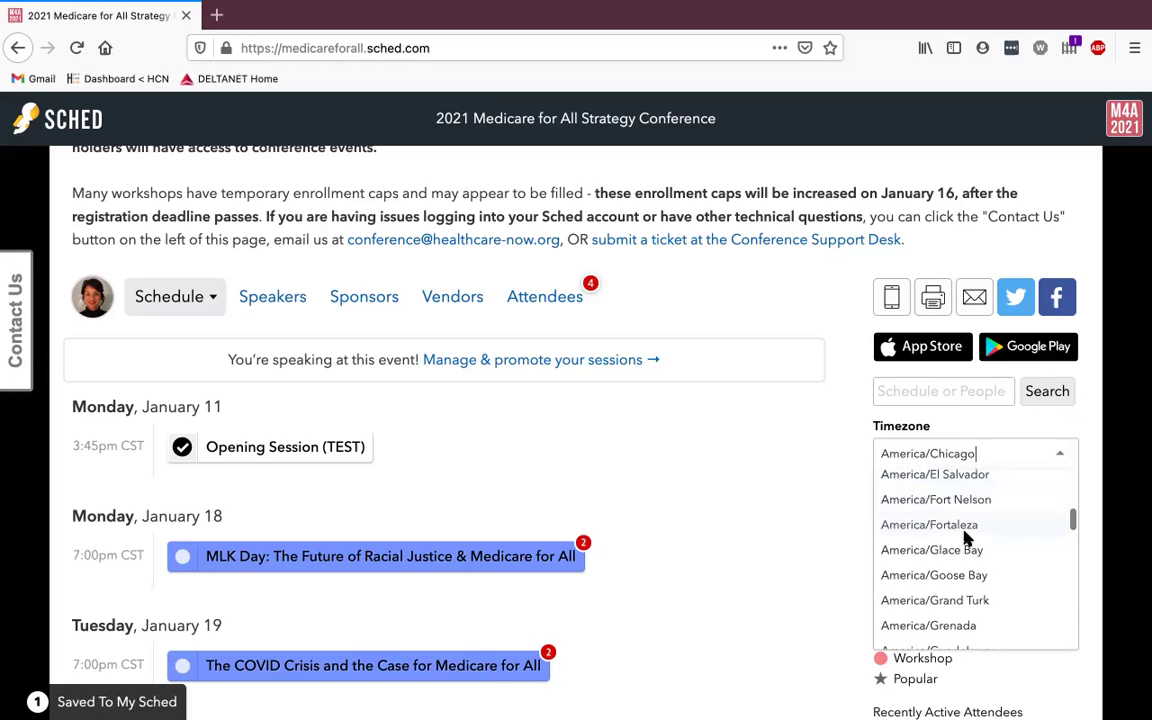
pyautogui.scroll(-10, 965, 532)
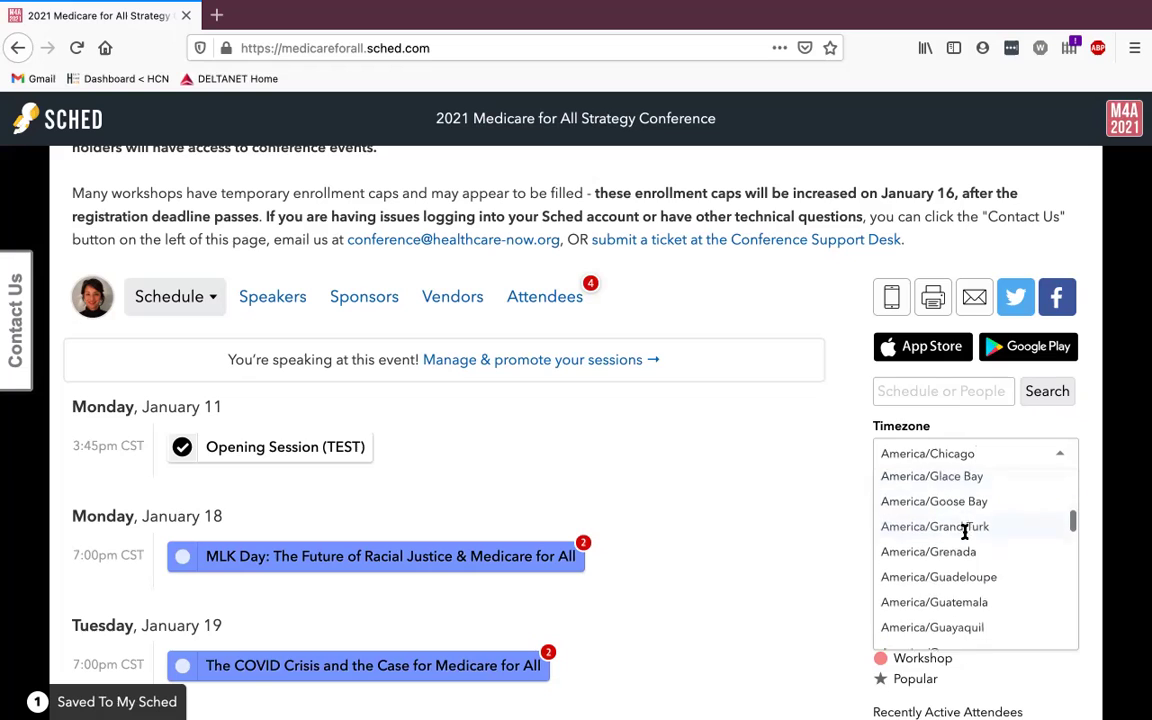
pyautogui.scroll(-6, 965, 532)
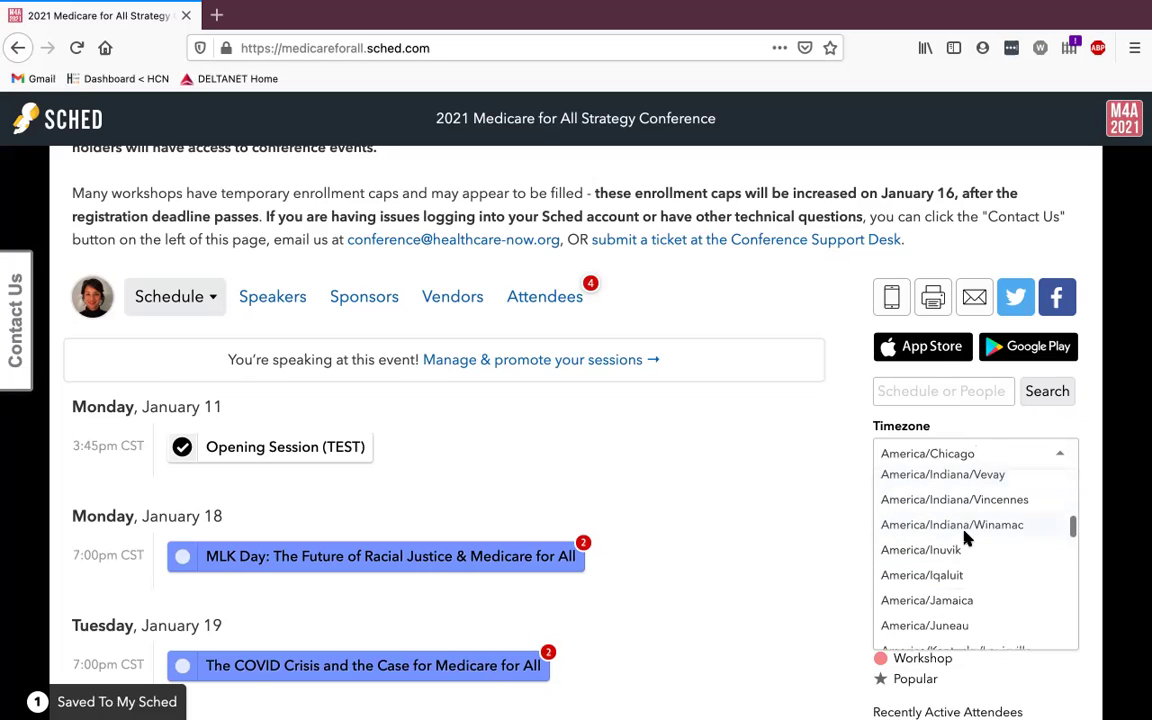
pyautogui.scroll(-6, 965, 538)
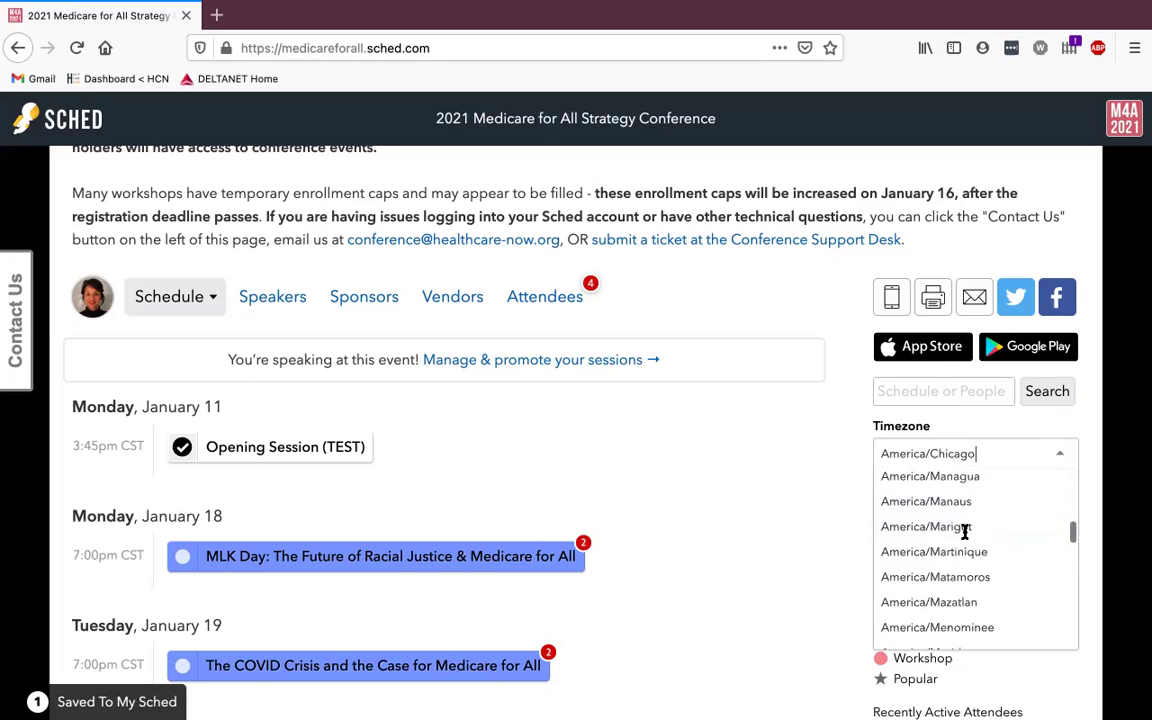
pyautogui.scroll(-3, 965, 532)
pyautogui.scroll(2, 967, 535)
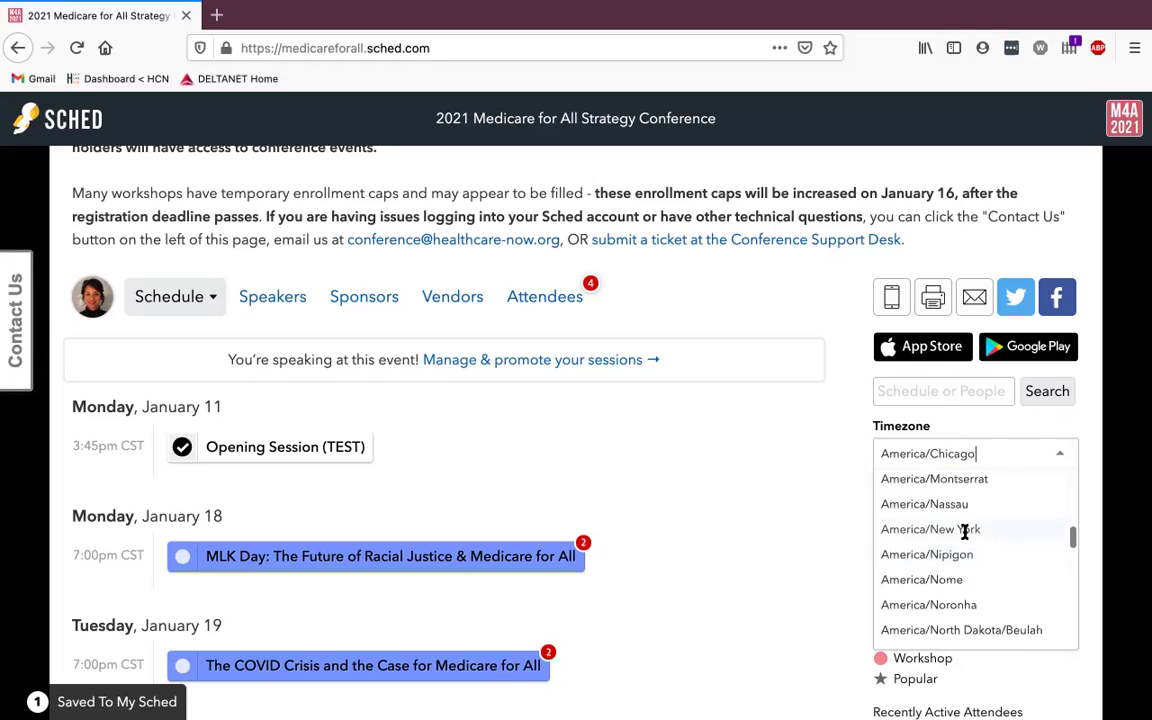
pyautogui.click(950, 578)
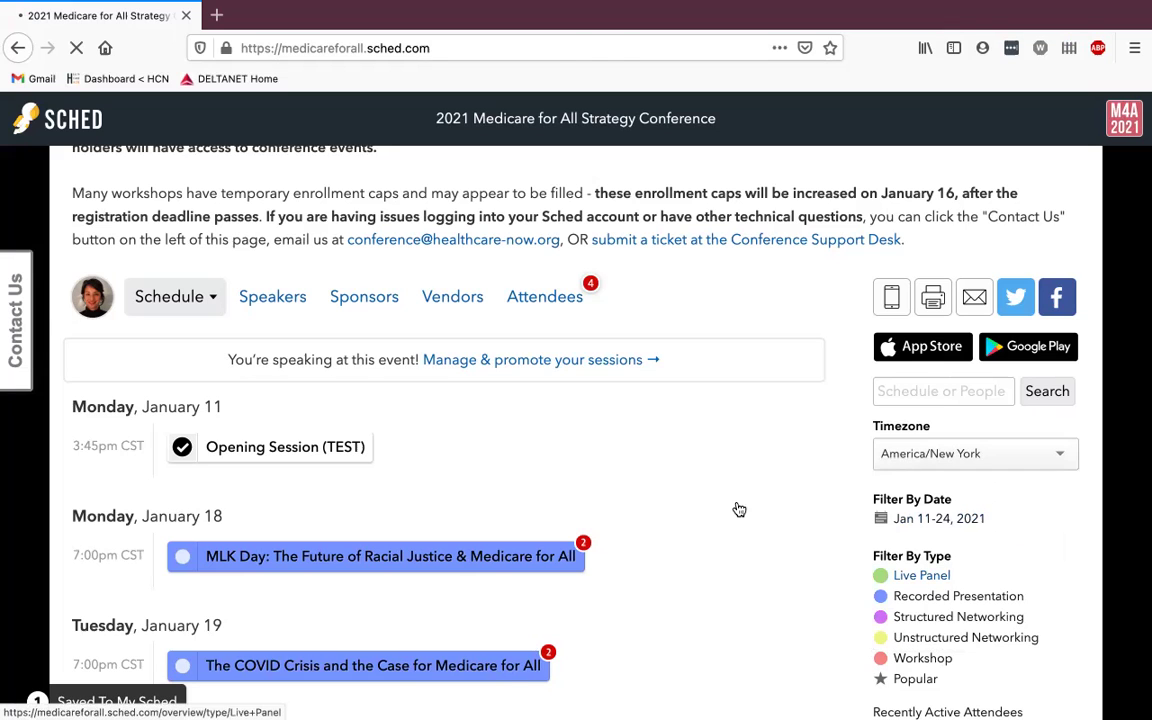
# Switch the schedule to the Expanded view and look through the session descriptions.
pyautogui.scroll(-3, 606, 506)
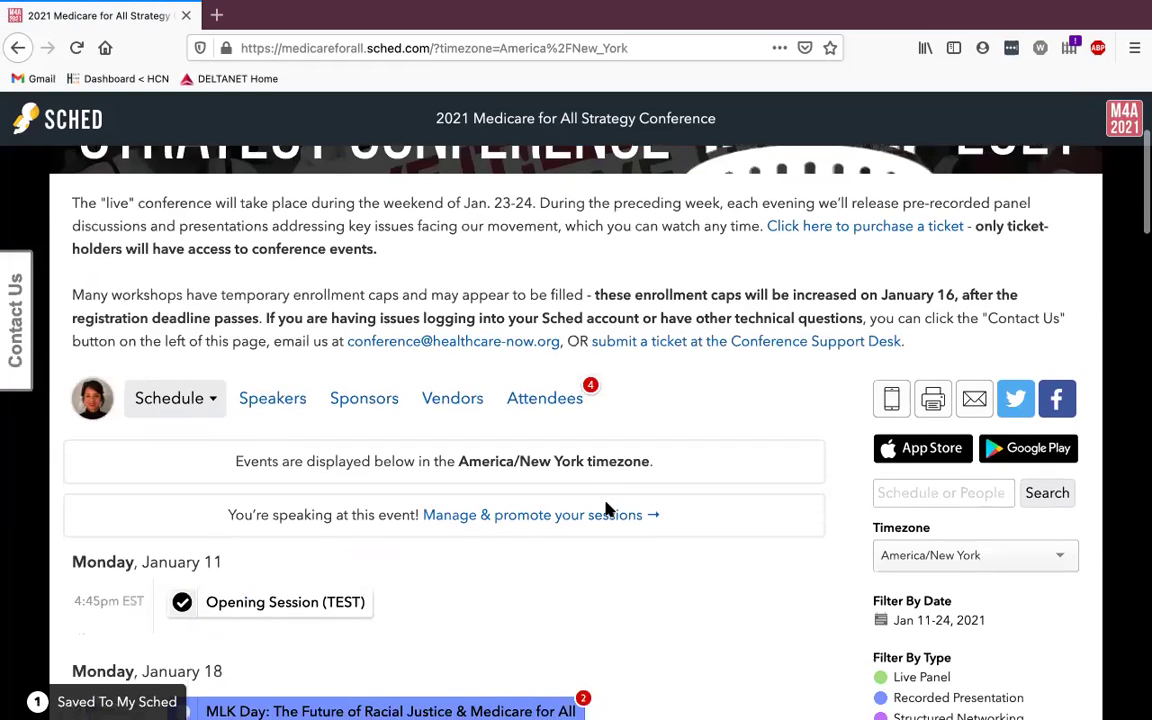
pyautogui.scroll(-2, 606, 508)
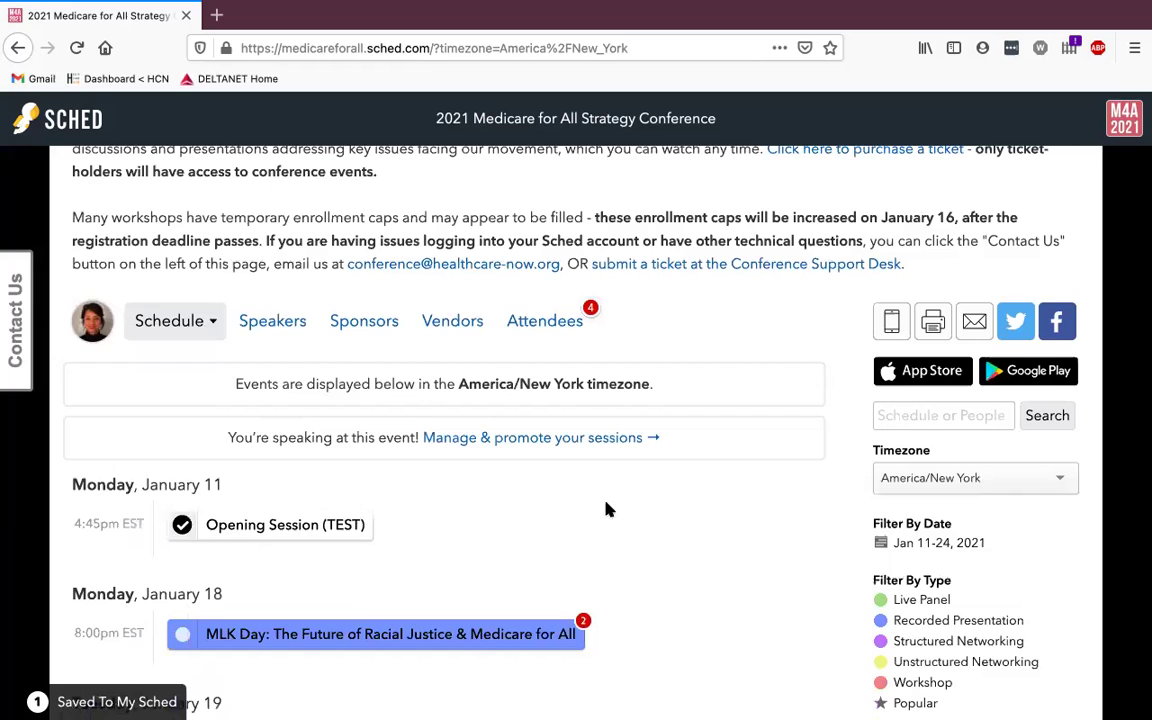
pyautogui.click(197, 320)
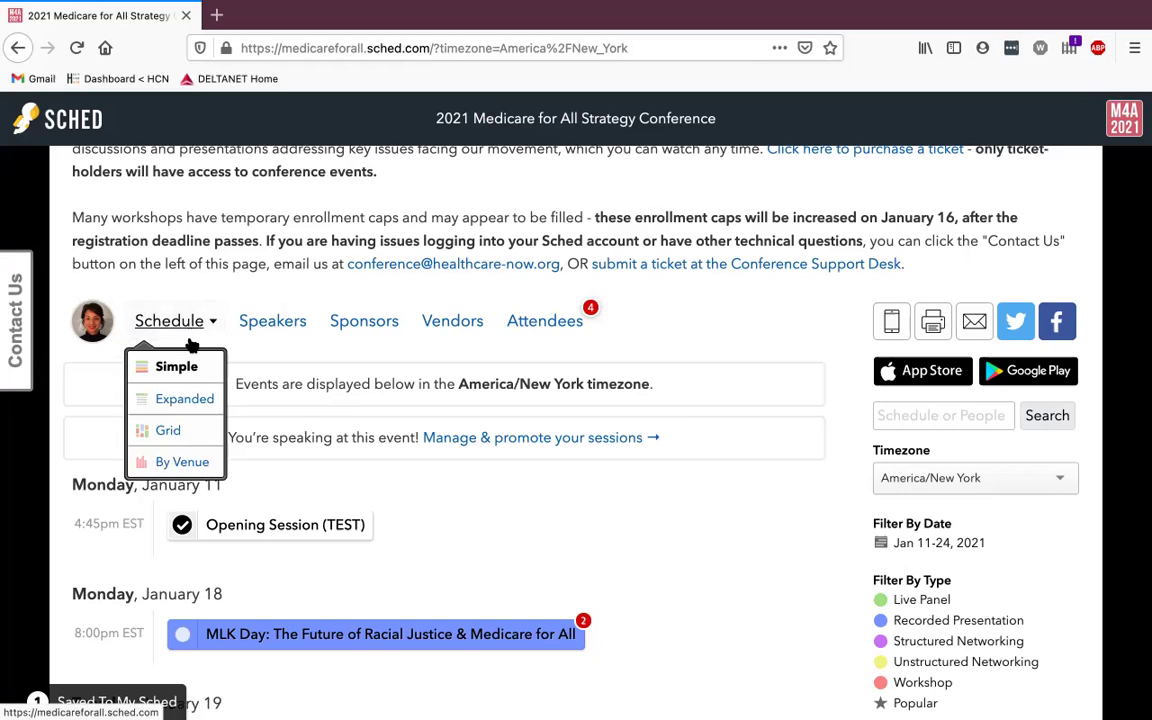
pyautogui.click(182, 400)
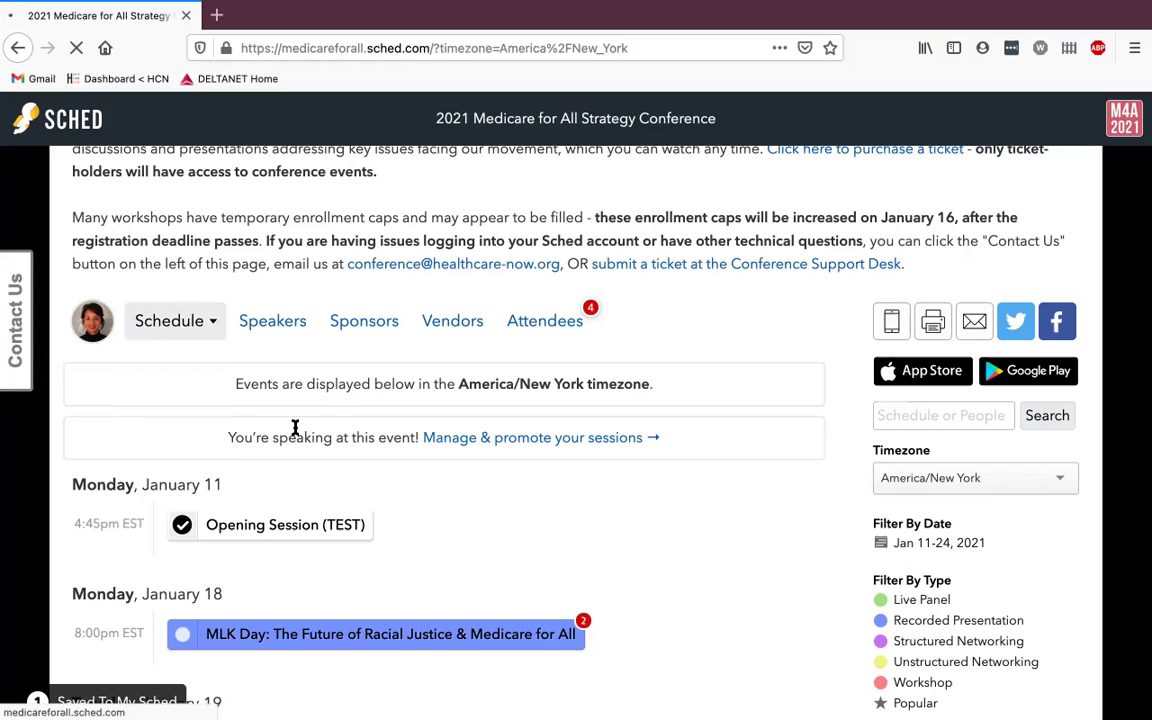
pyautogui.scroll(-9, 295, 427)
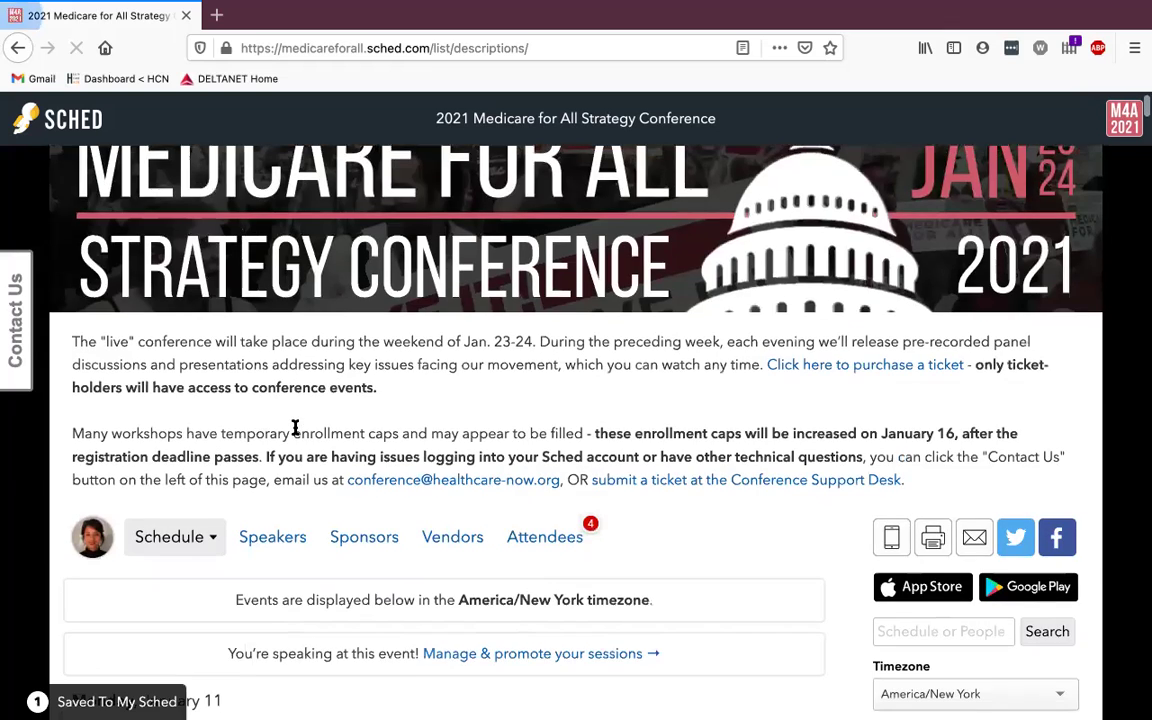
pyautogui.scroll(-3, 295, 432)
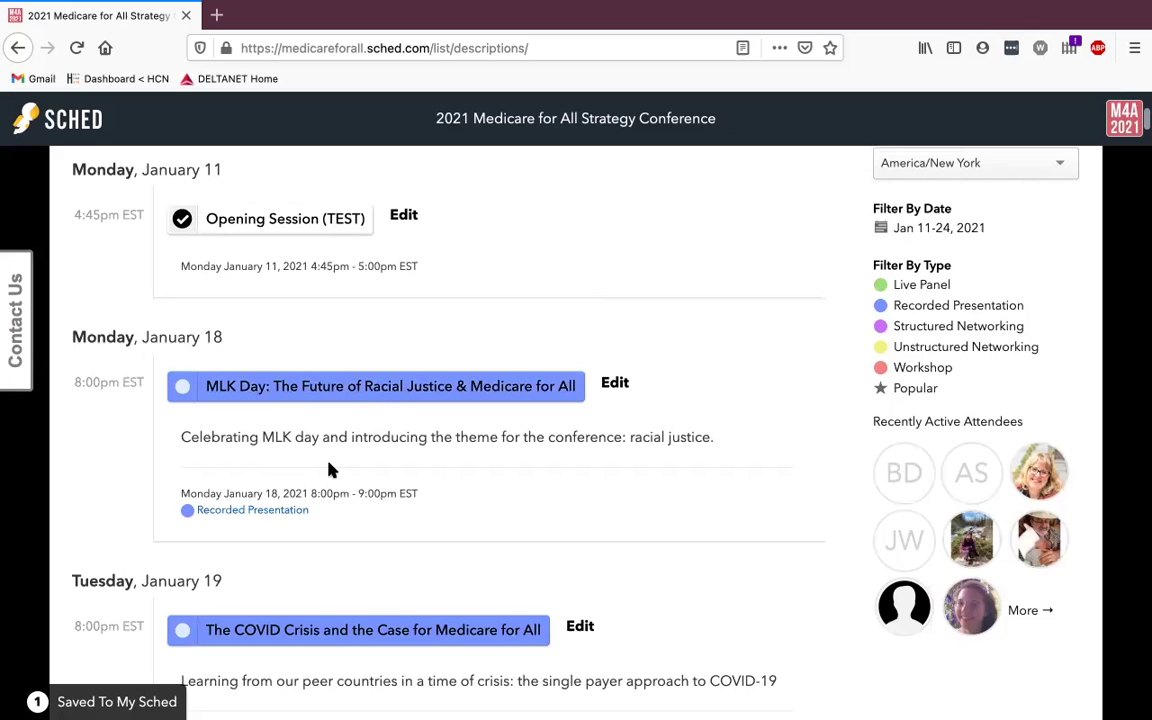
# Switch the schedule back to the Simple view.
pyautogui.scroll(2, 278, 373)
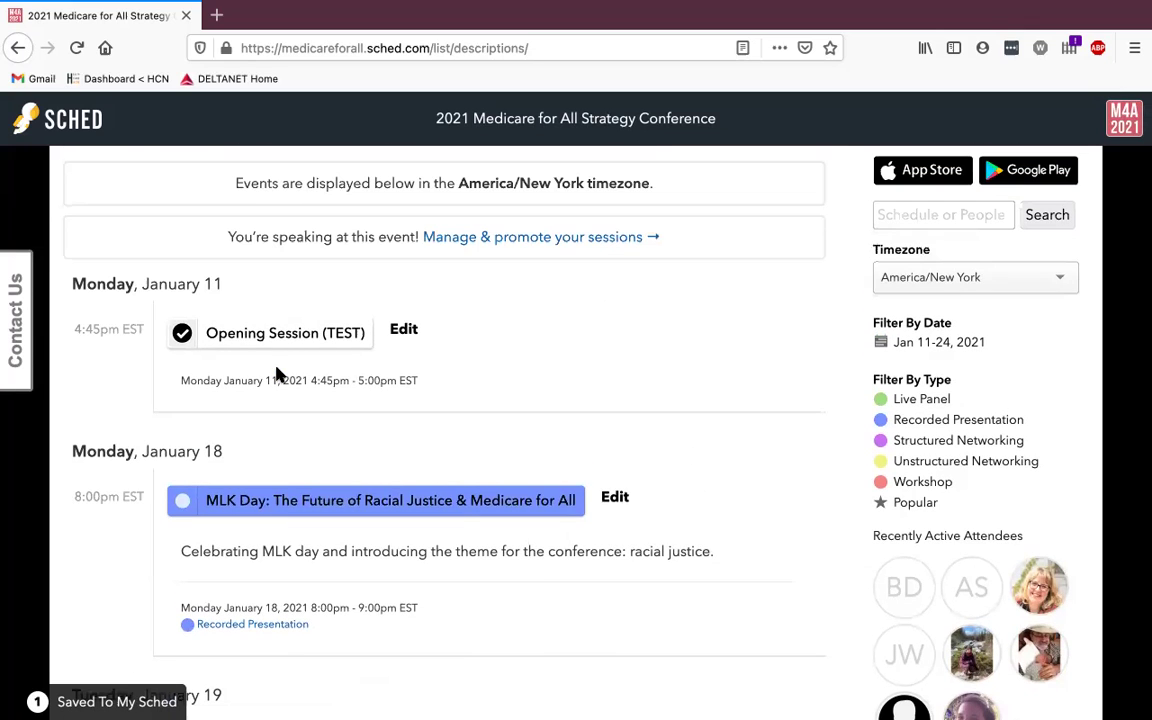
pyautogui.scroll(2, 208, 272)
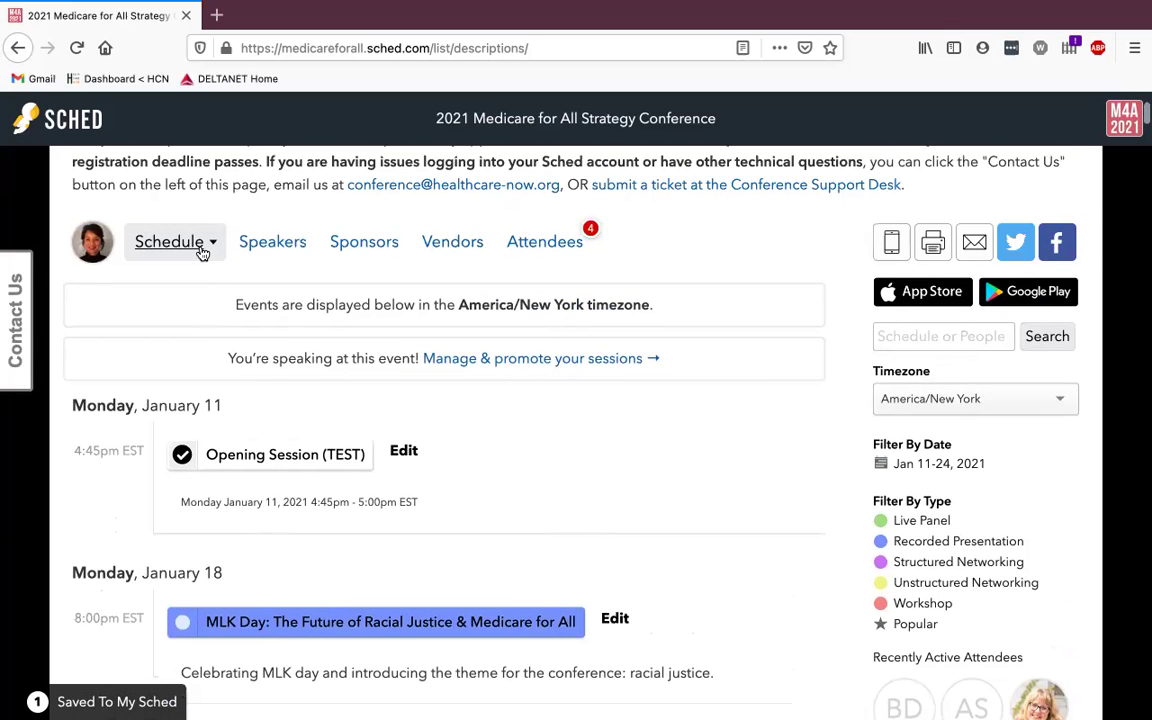
pyautogui.click(200, 249)
pyautogui.click(191, 293)
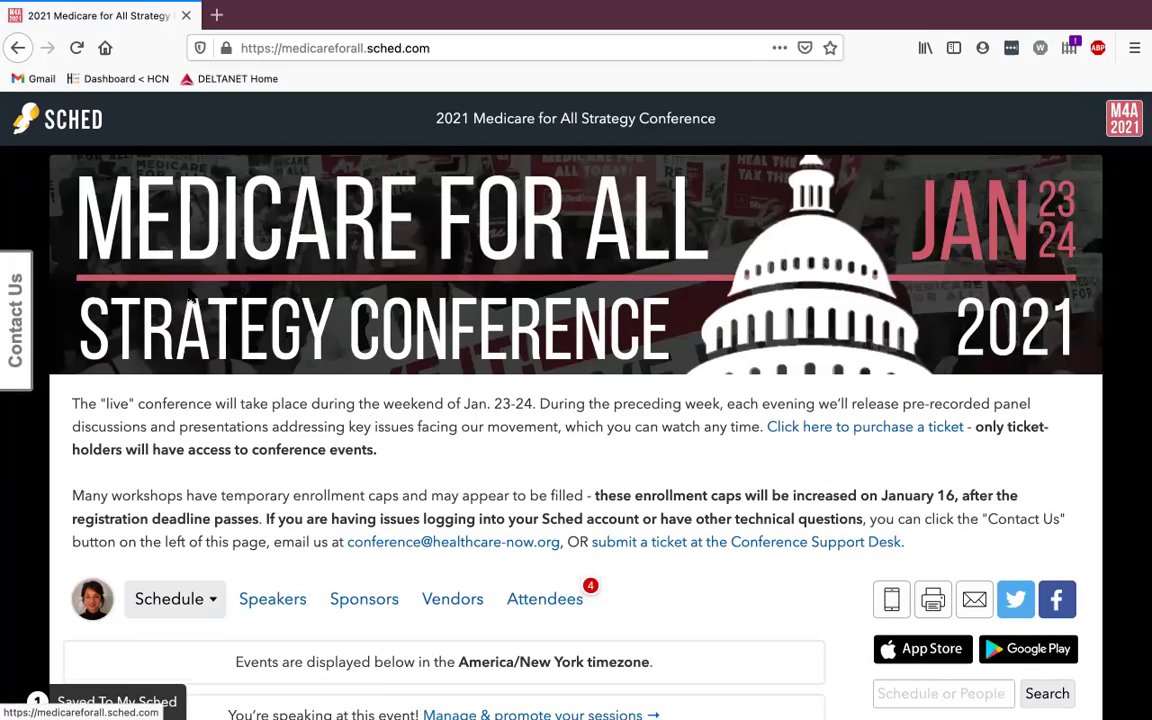
# Look through the Simple view's session list from Monday, January 11 to Saturday, January 23.
pyautogui.scroll(-4, 188, 293)
pyautogui.scroll(-3, 316, 296)
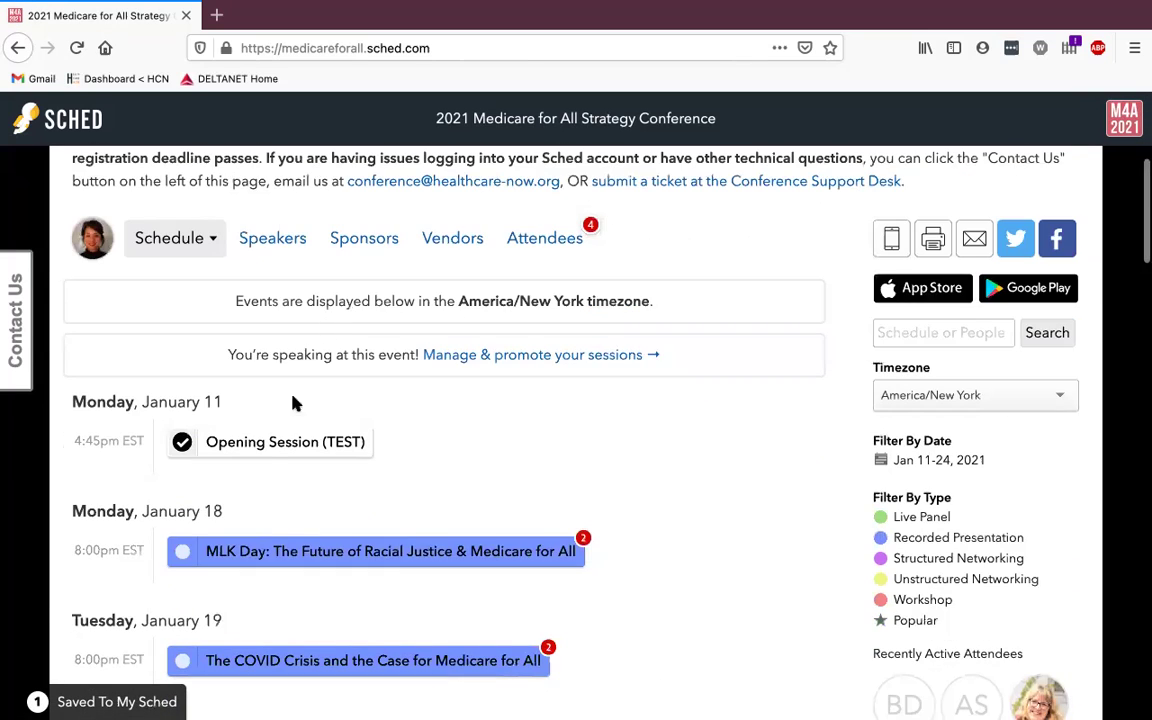
pyautogui.moveTo(270, 451)
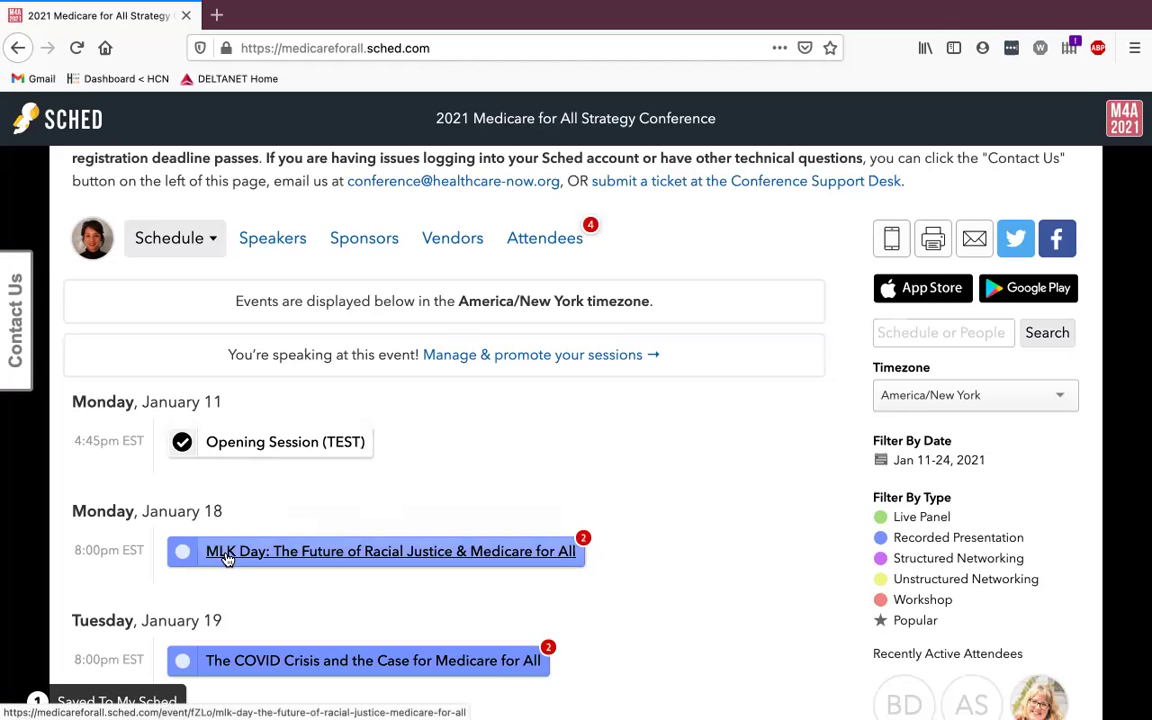
pyautogui.moveTo(226, 558)
pyautogui.scroll(-3, 226, 558)
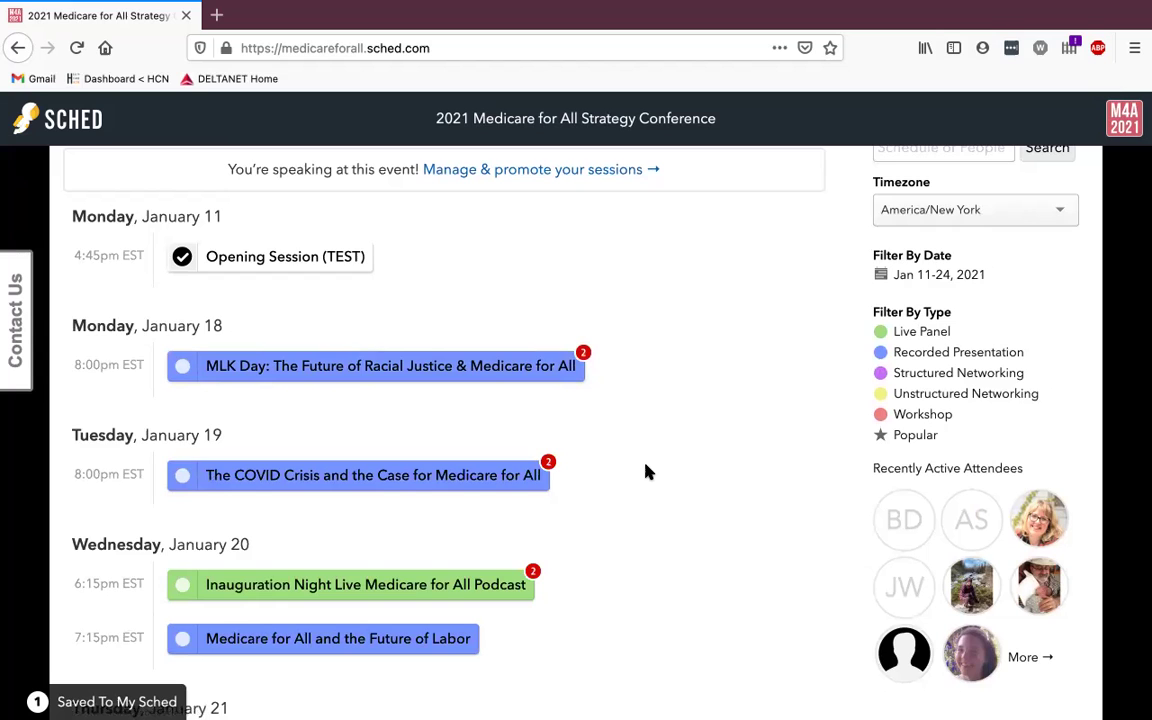
pyautogui.scroll(1, 669, 404)
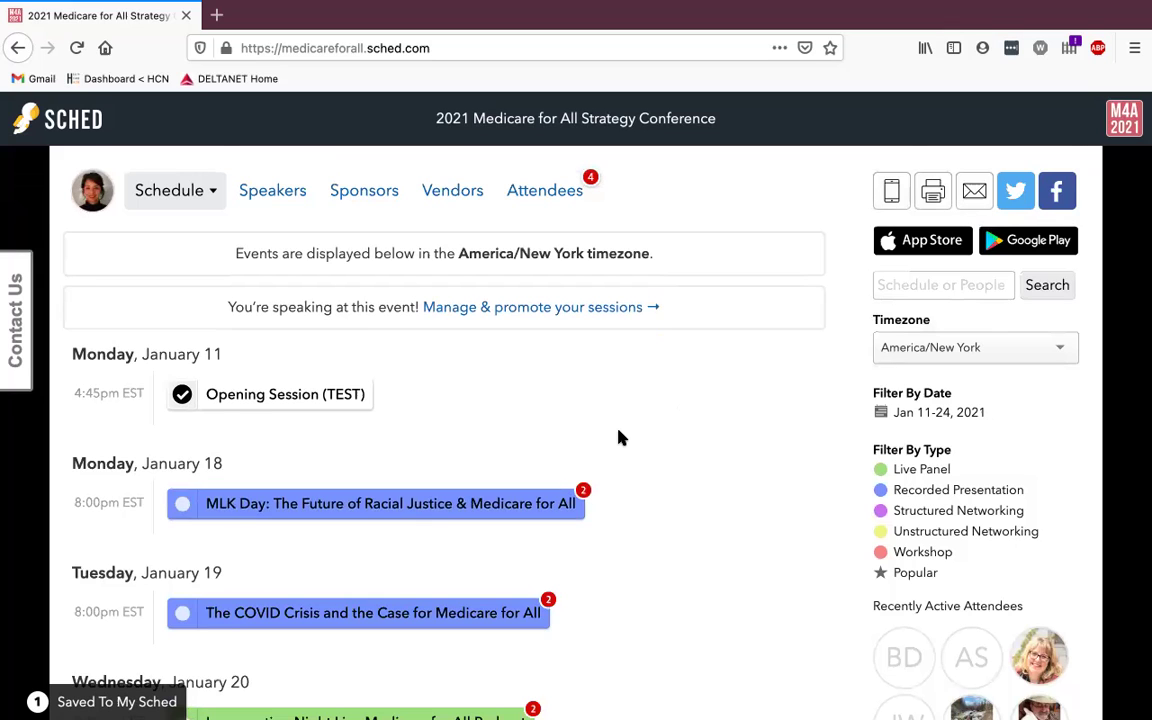
pyautogui.scroll(-3, 620, 437)
pyautogui.scroll(-5, 620, 437)
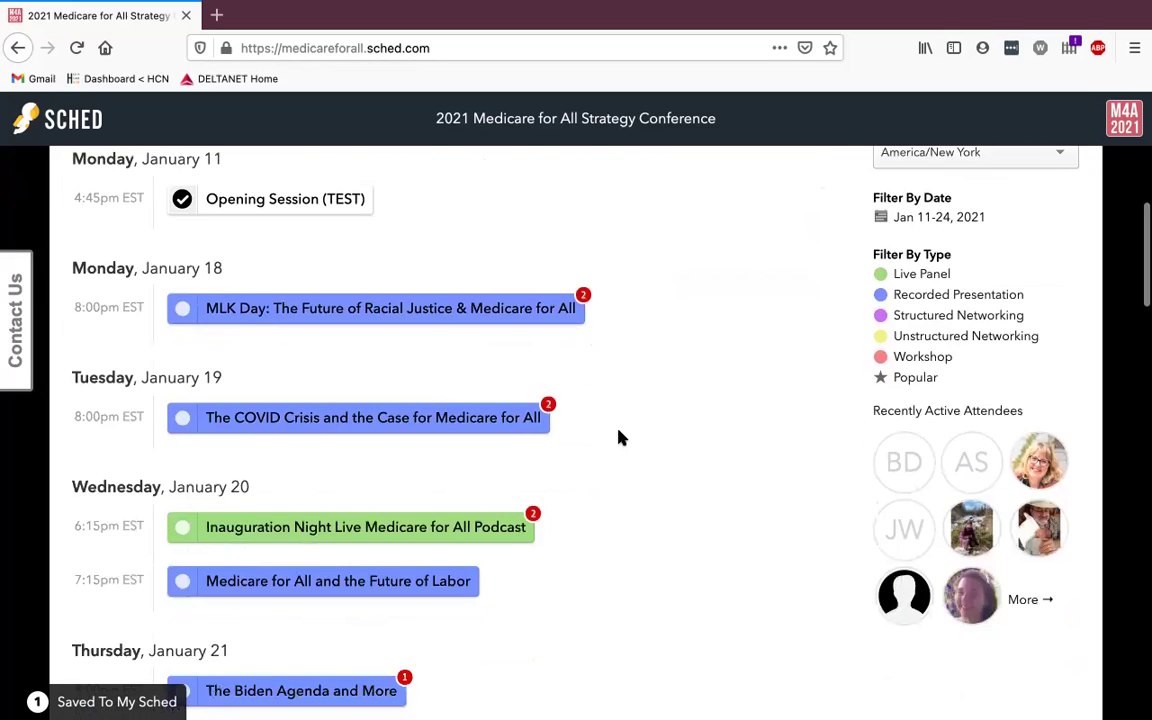
pyautogui.scroll(-2, 620, 437)
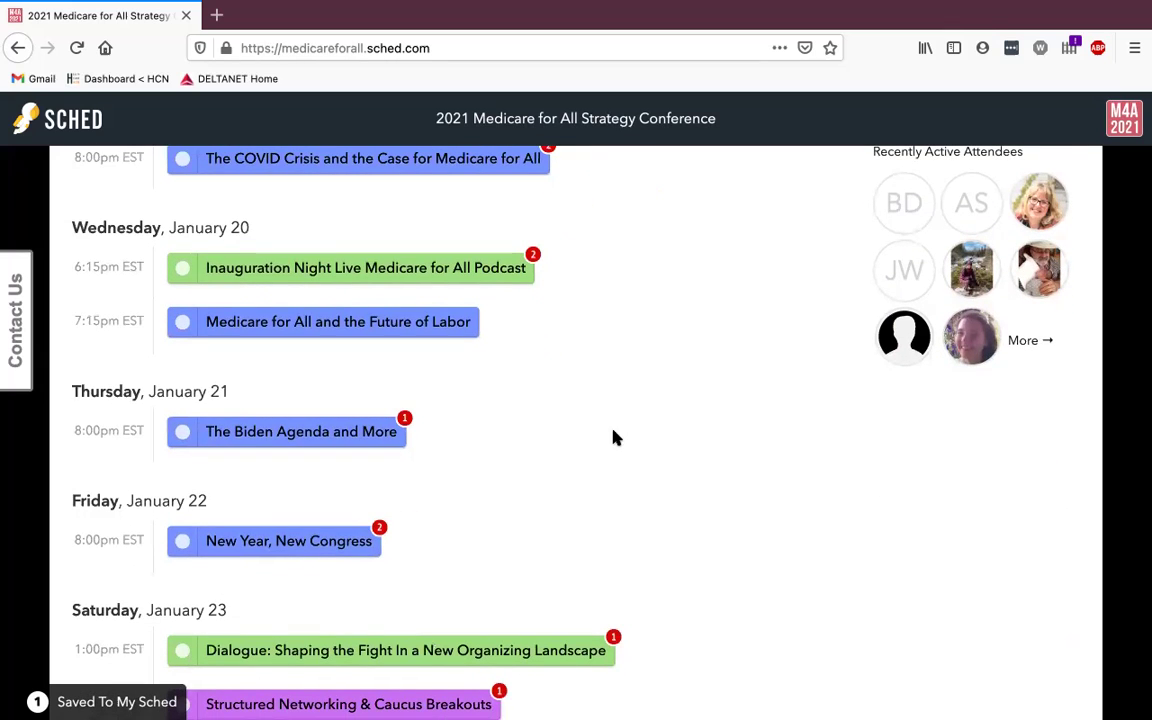
pyautogui.scroll(-2, 430, 490)
pyautogui.scroll(1, 481, 492)
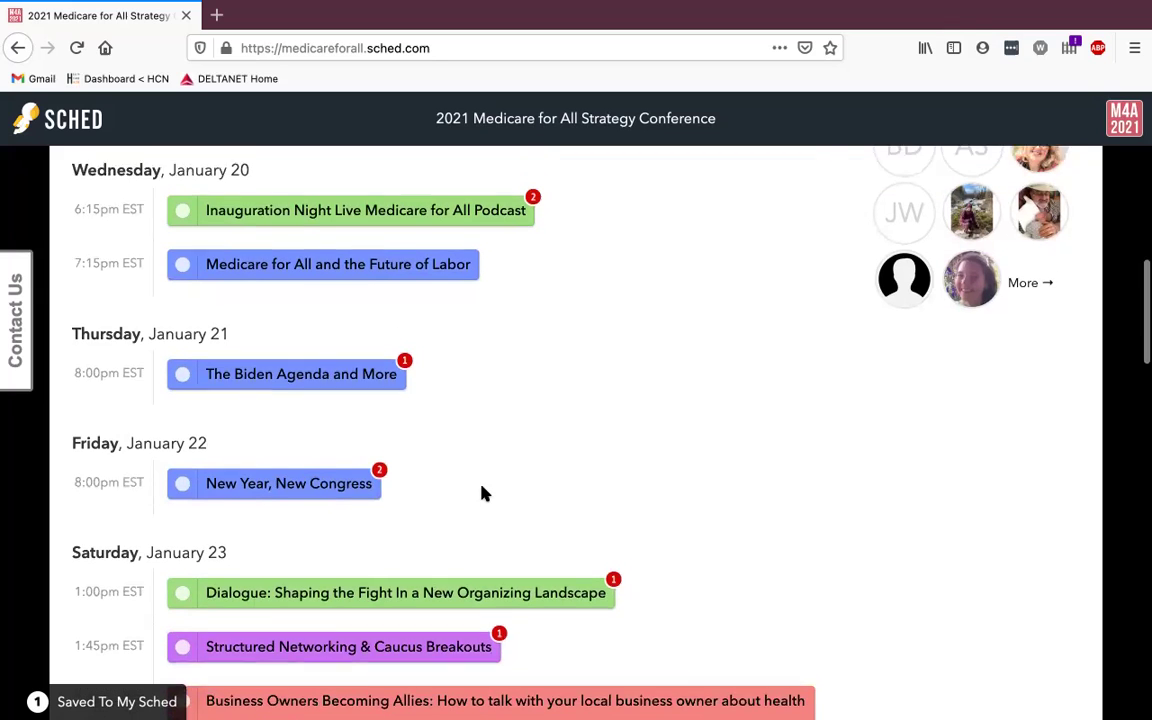
pyautogui.scroll(3, 481, 492)
pyautogui.scroll(4, 481, 497)
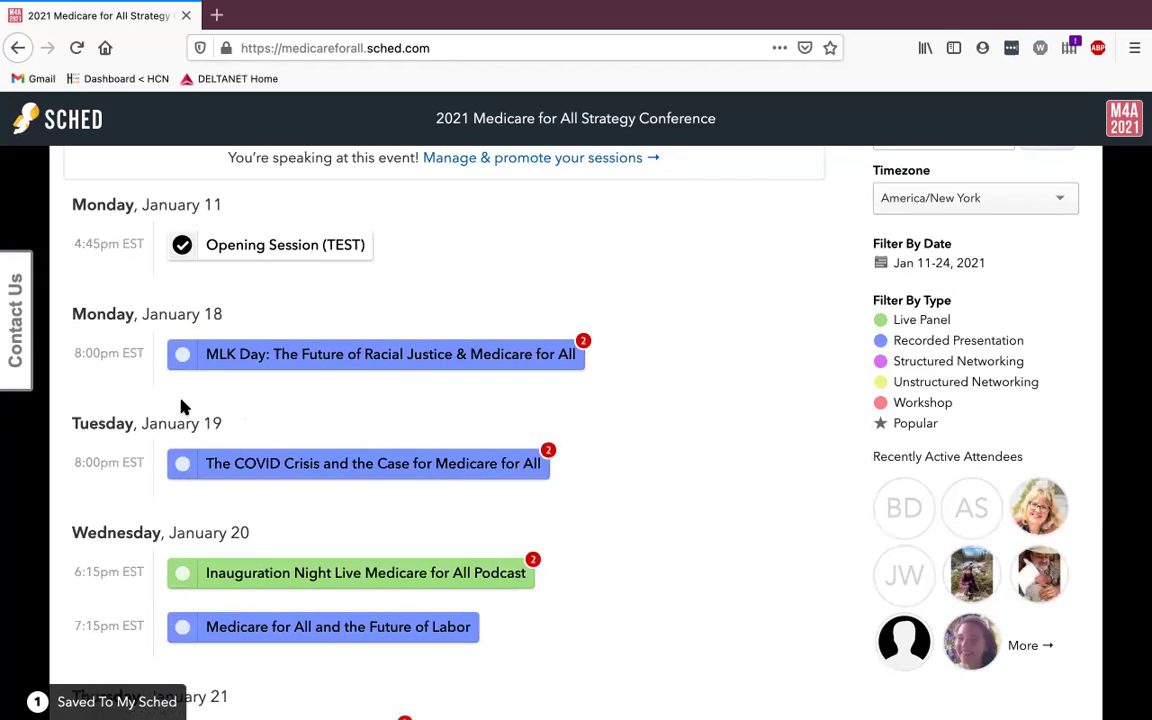
# Save the MLK Day, COVID Crisis, Inauguration Night podcast and Future of Labor sessions of January 18–20 to the personal schedule.
pyautogui.scroll(-1, 181, 404)
pyautogui.click(182, 338)
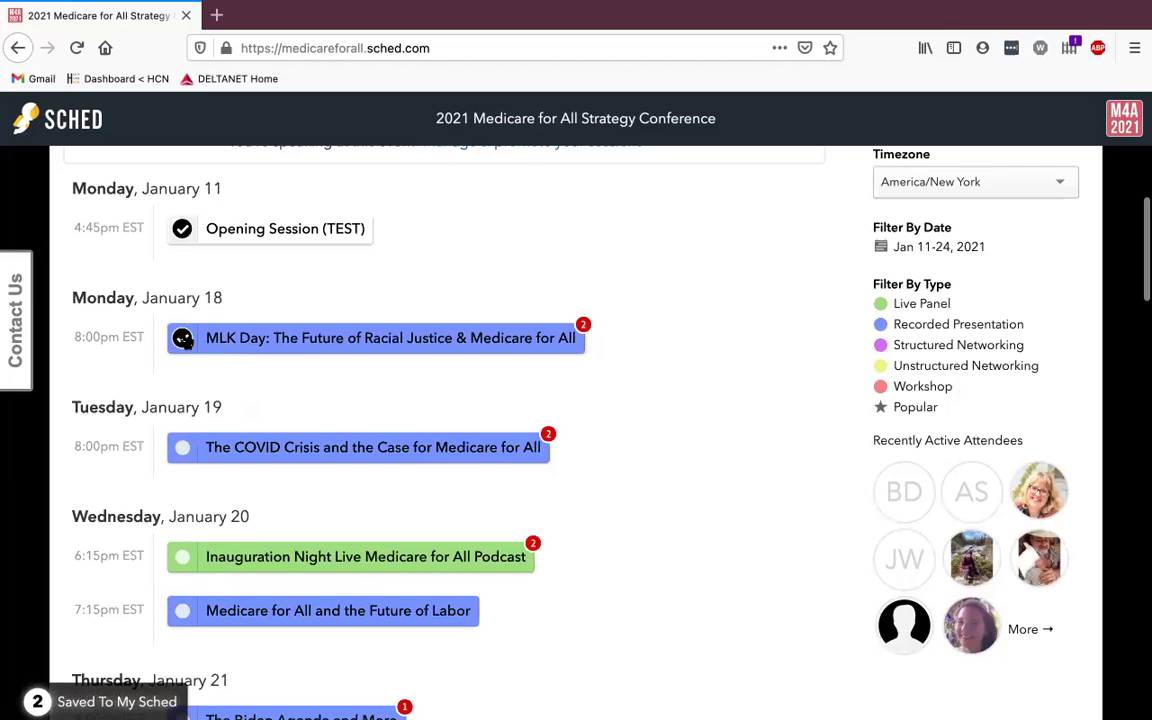
pyautogui.scroll(-1, 182, 400)
pyautogui.click(181, 412)
pyautogui.scroll(-2, 176, 417)
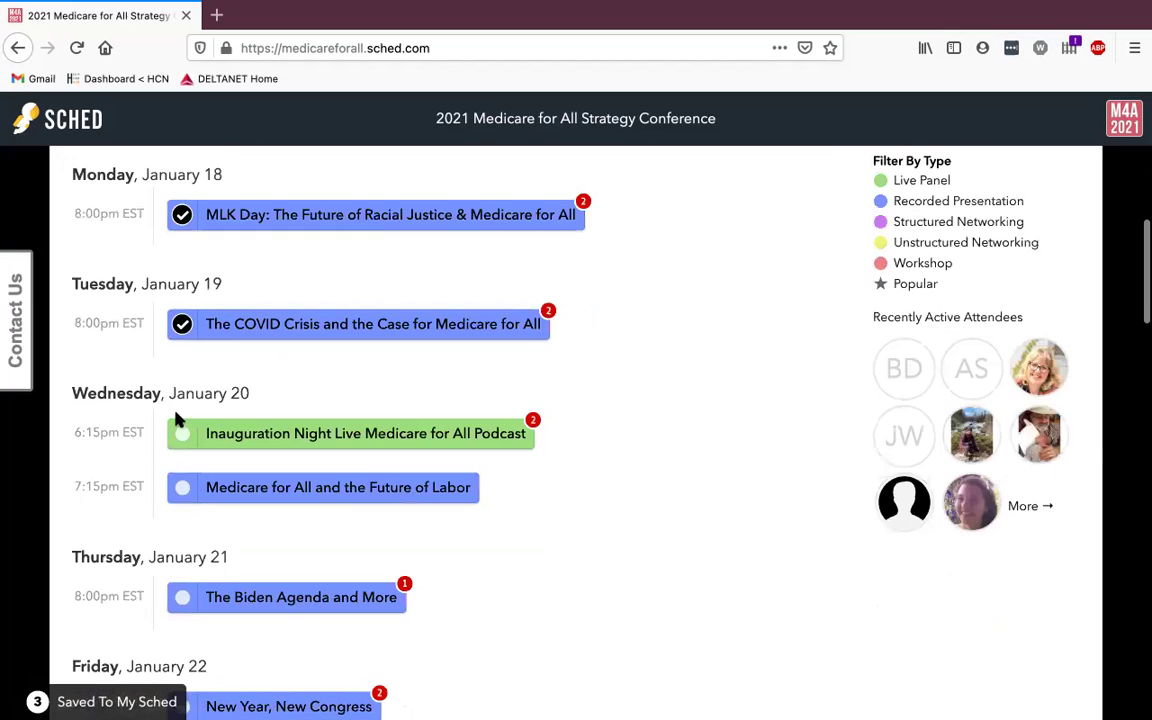
pyautogui.click(182, 433)
pyautogui.click(182, 487)
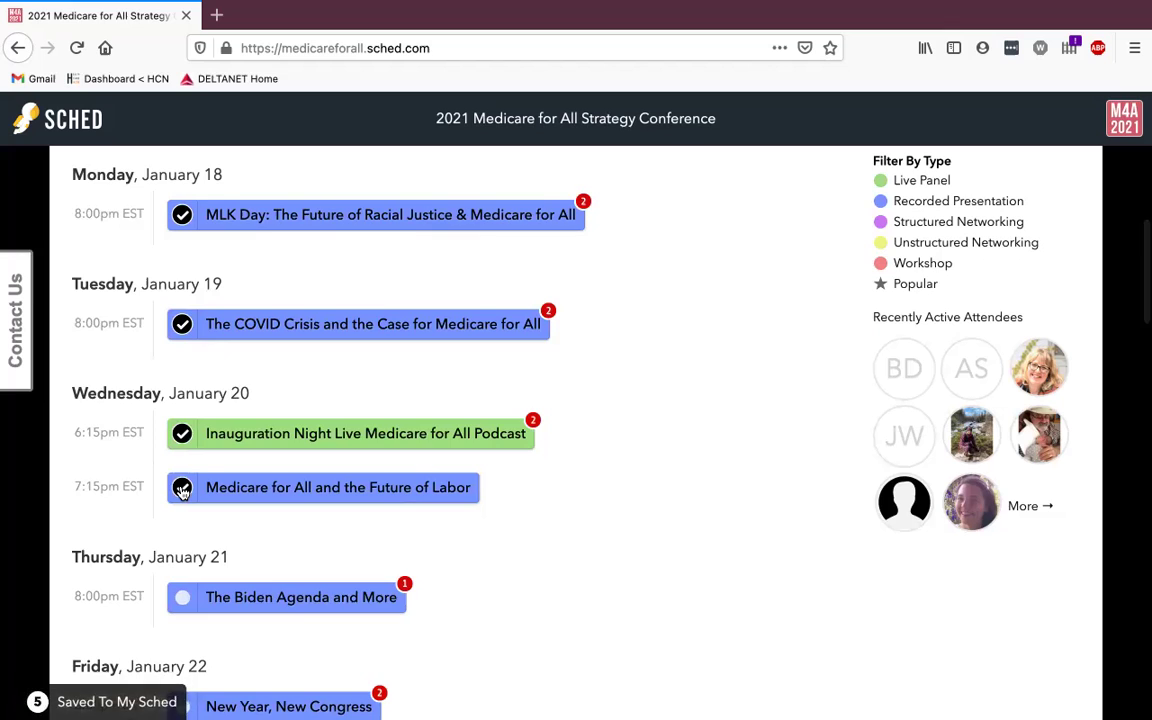
# Save The Biden Agenda and More on January 21 and New Year, New Congress on January 22 to the personal schedule.
pyautogui.scroll(-1, 180, 544)
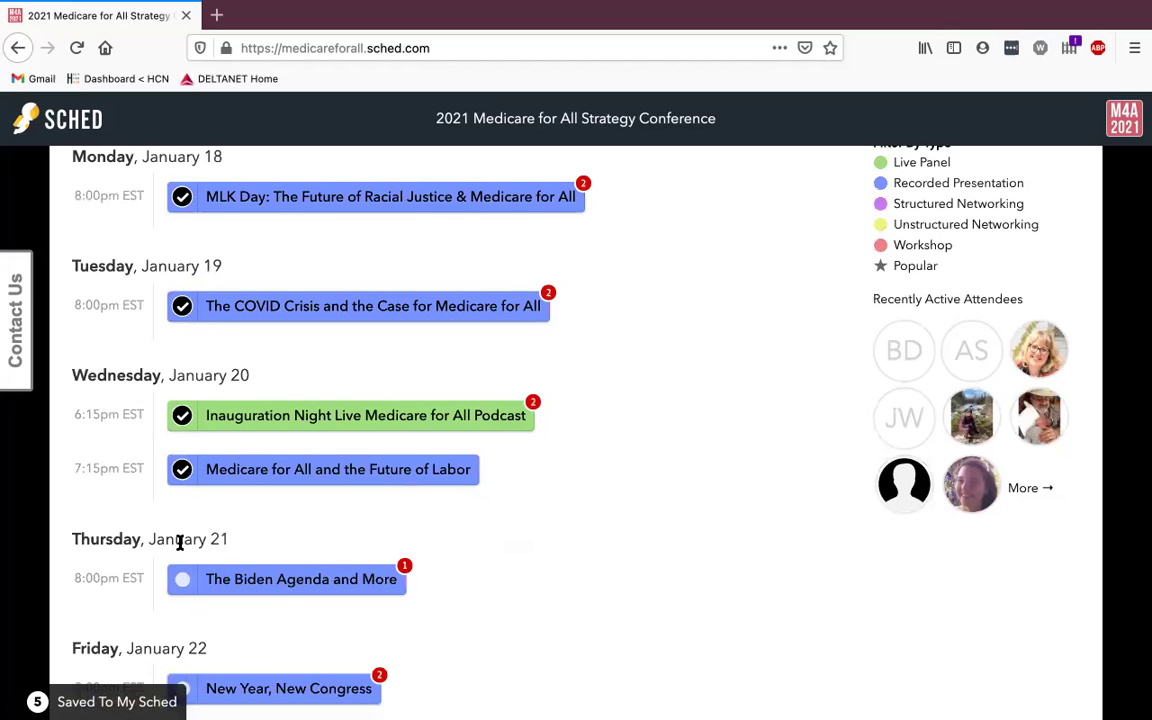
pyautogui.scroll(-1, 180, 540)
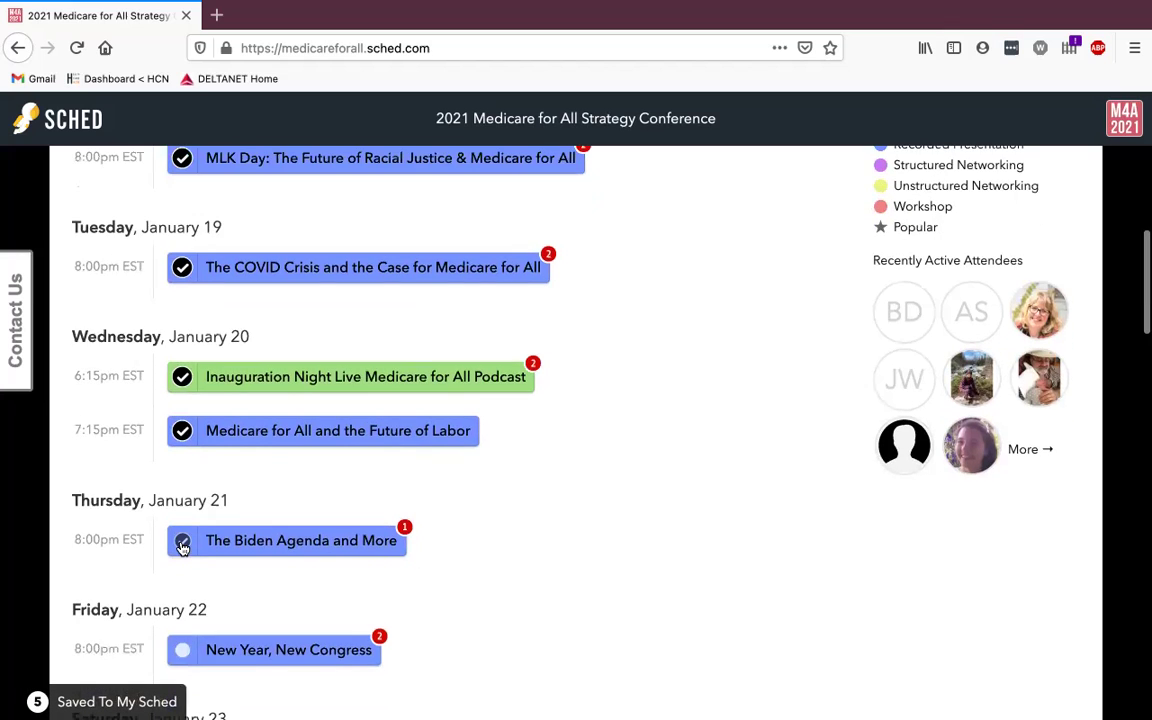
pyautogui.click(182, 542)
pyautogui.scroll(-2, 182, 550)
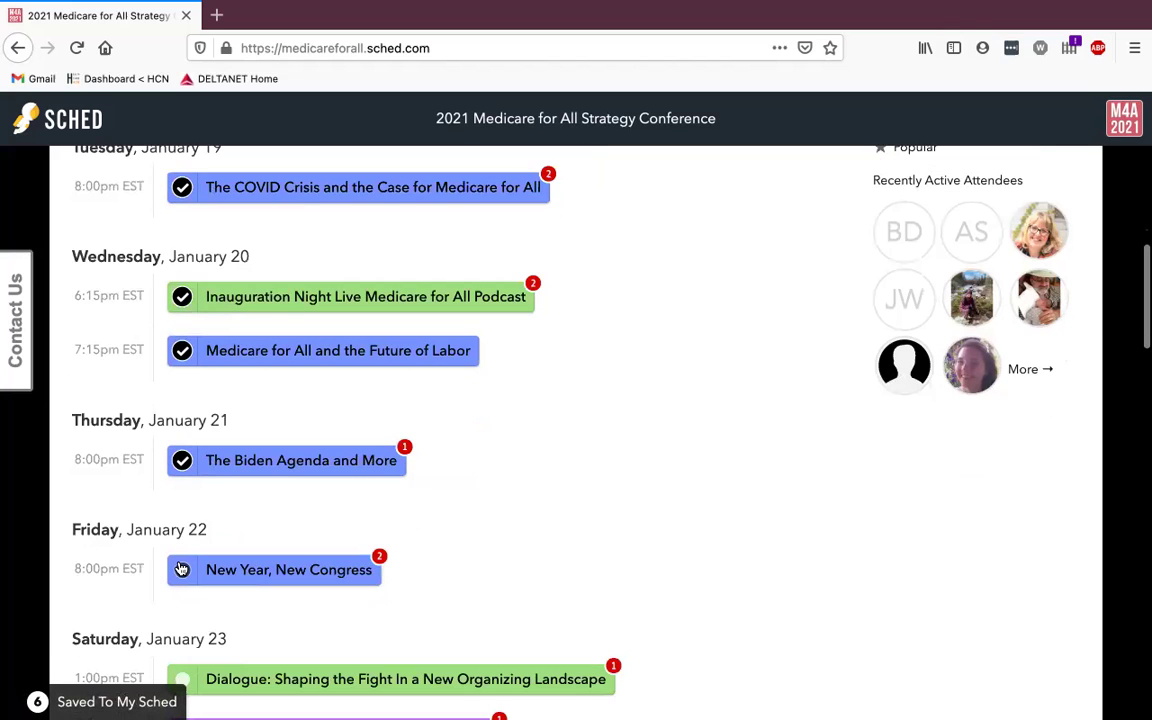
pyautogui.click(182, 569)
# Review the saved weekday sessions and examine Saturday, January 23's 2:45pm and 4:00pm workshops with their availability labels.
pyautogui.scroll(5, 212, 440)
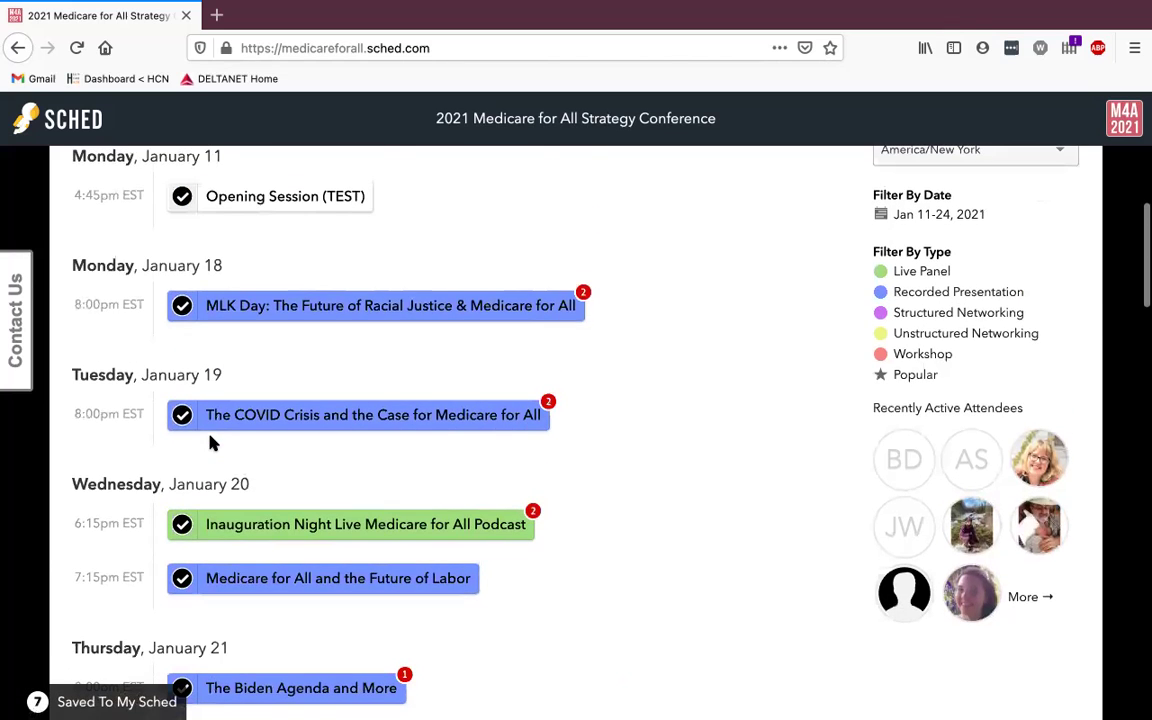
pyautogui.moveTo(244, 308)
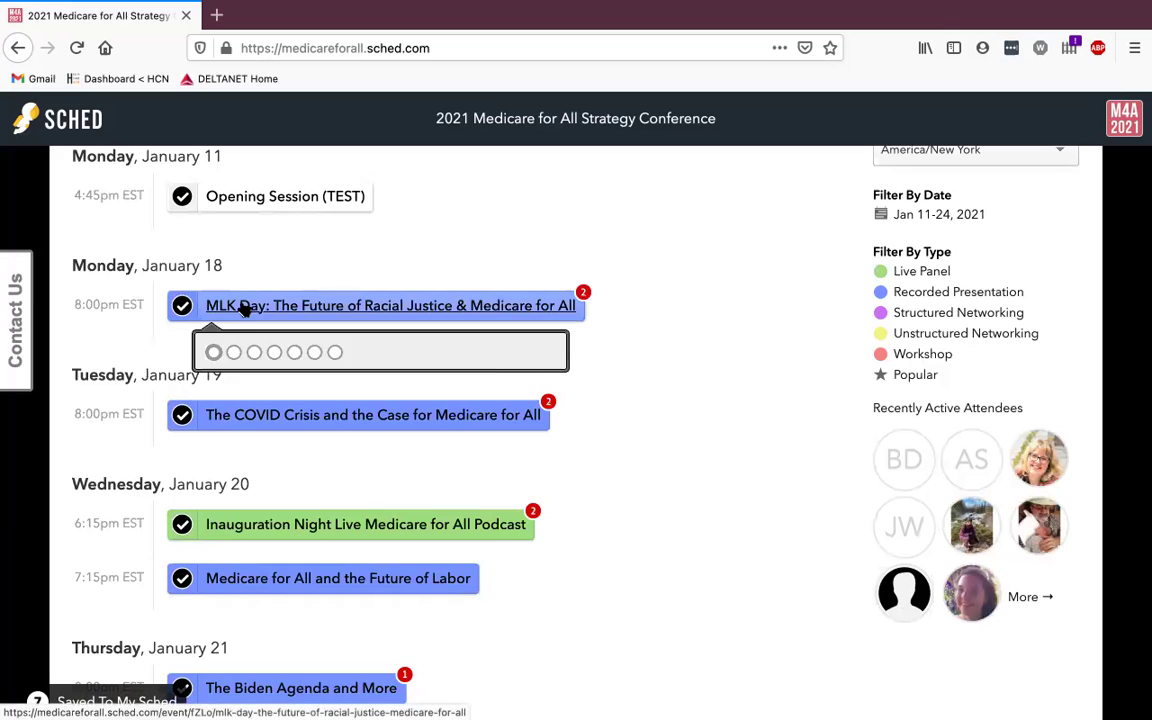
pyautogui.scroll(-2, 277, 457)
pyautogui.scroll(-7, 597, 489)
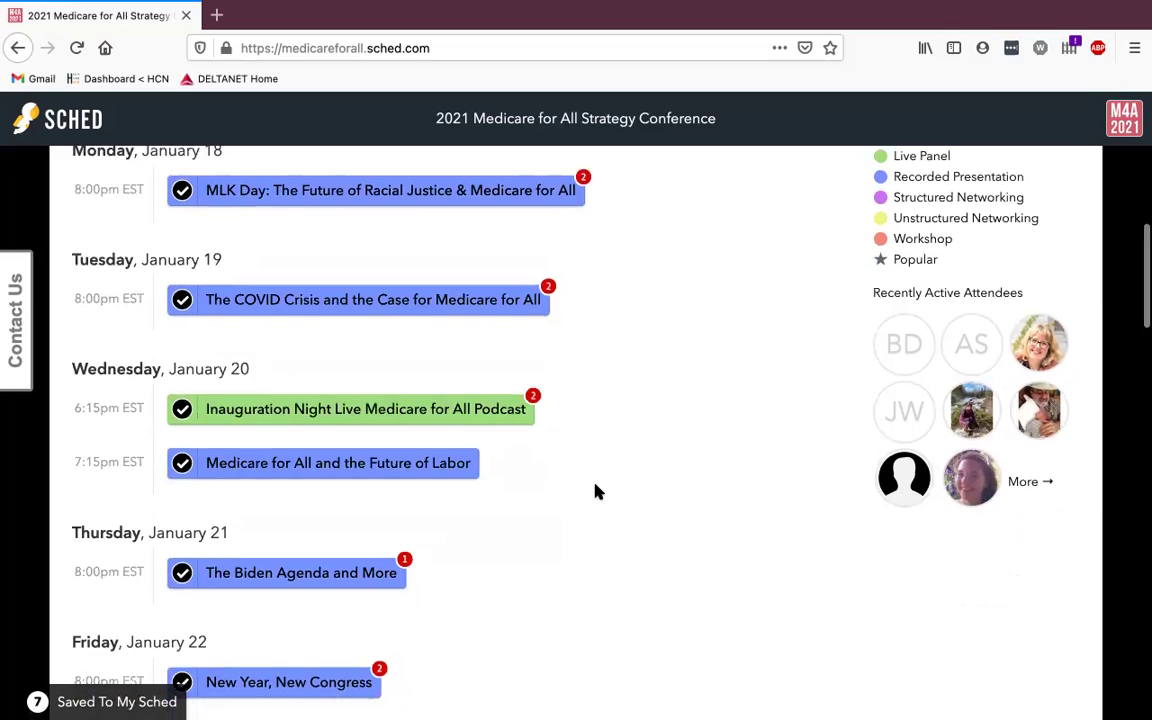
pyautogui.scroll(-2, 597, 489)
pyautogui.moveTo(597, 489)
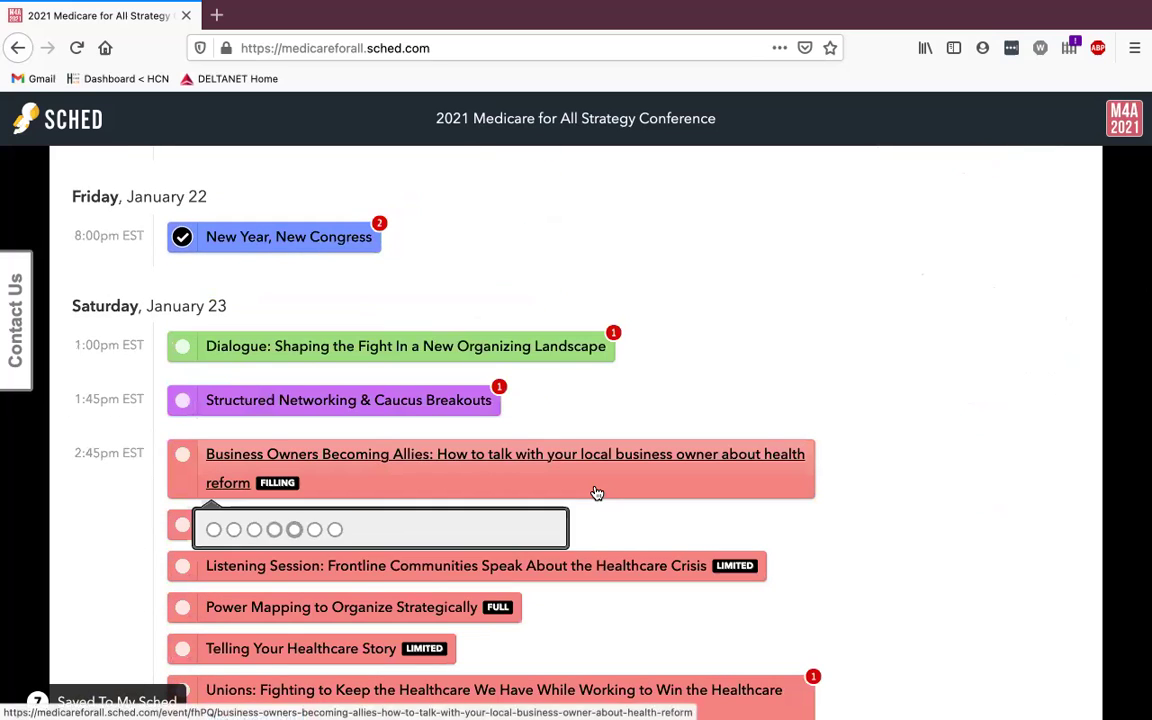
pyautogui.scroll(-2, 702, 365)
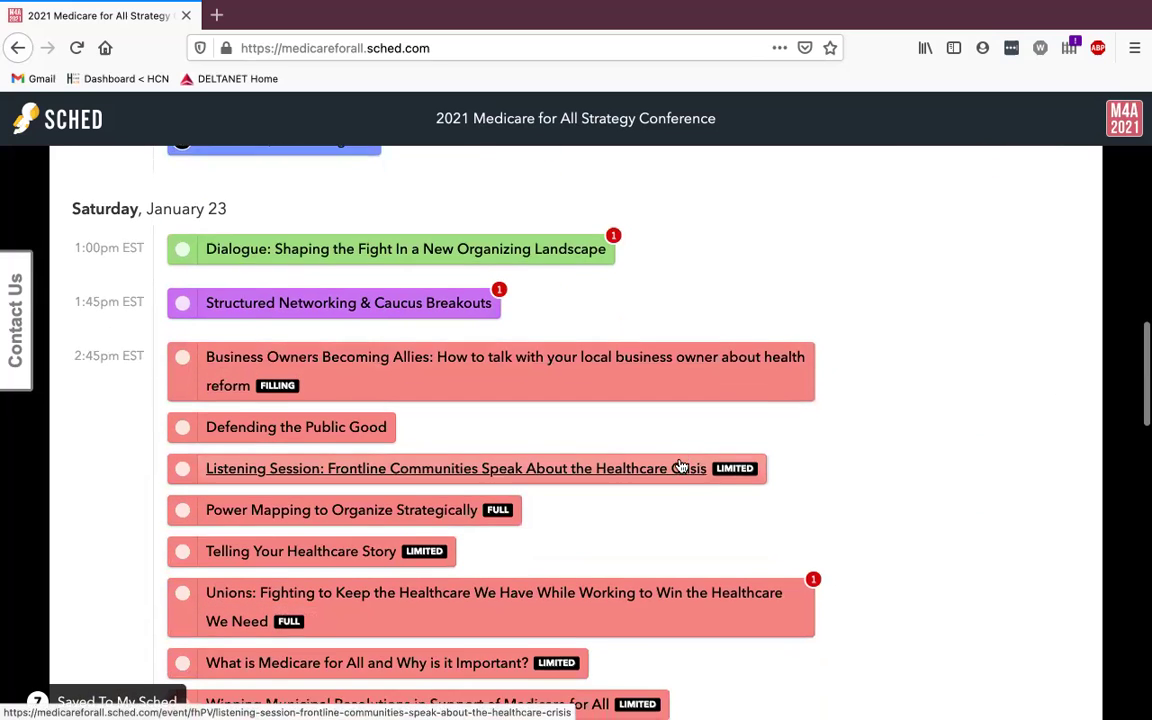
pyautogui.scroll(1, 600, 440)
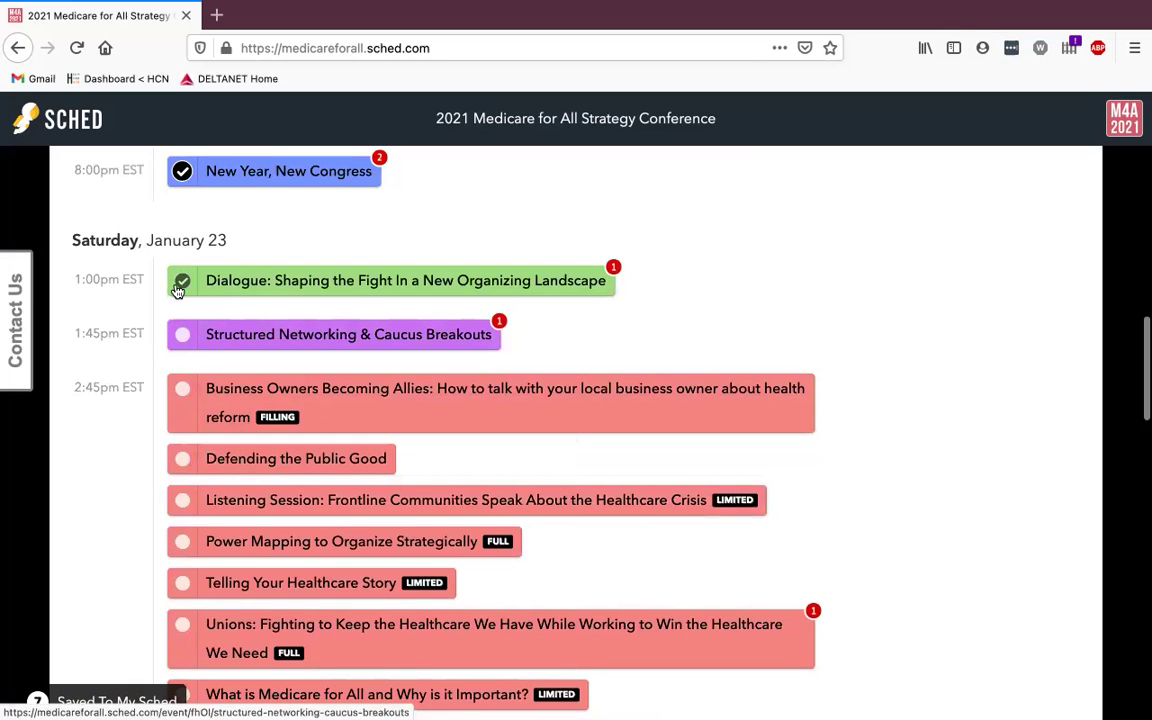
pyautogui.scroll(-2, 514, 490)
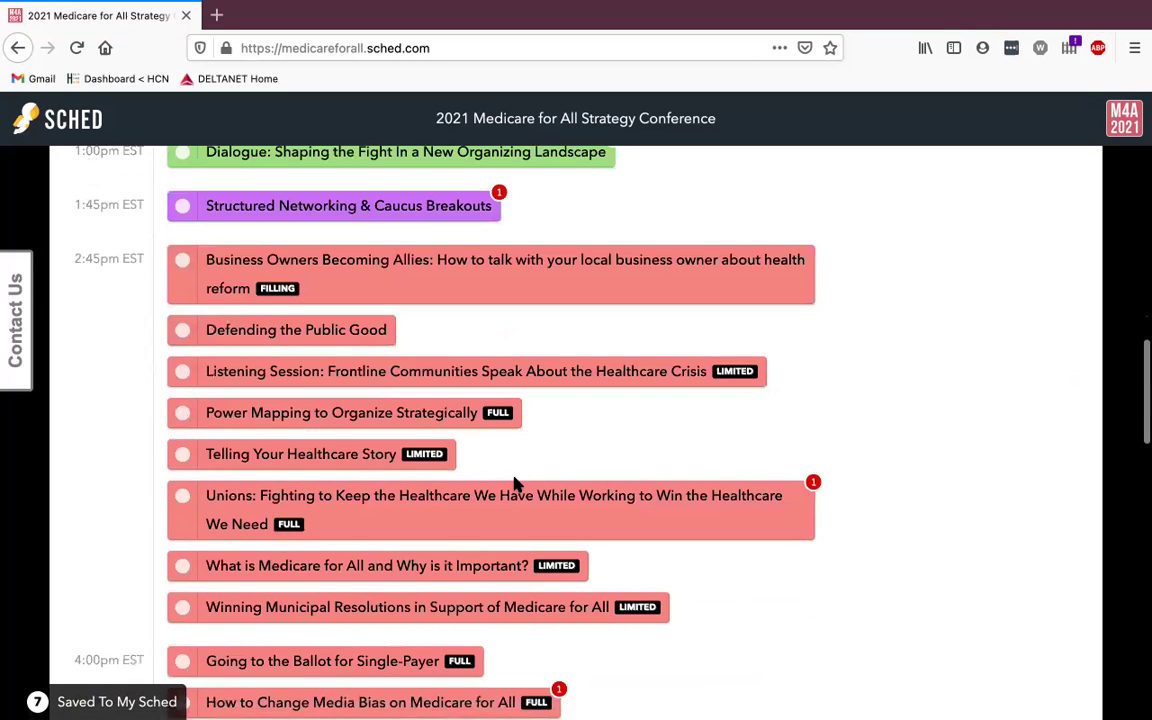
pyautogui.scroll(-3, 519, 520)
pyautogui.scroll(4, 522, 586)
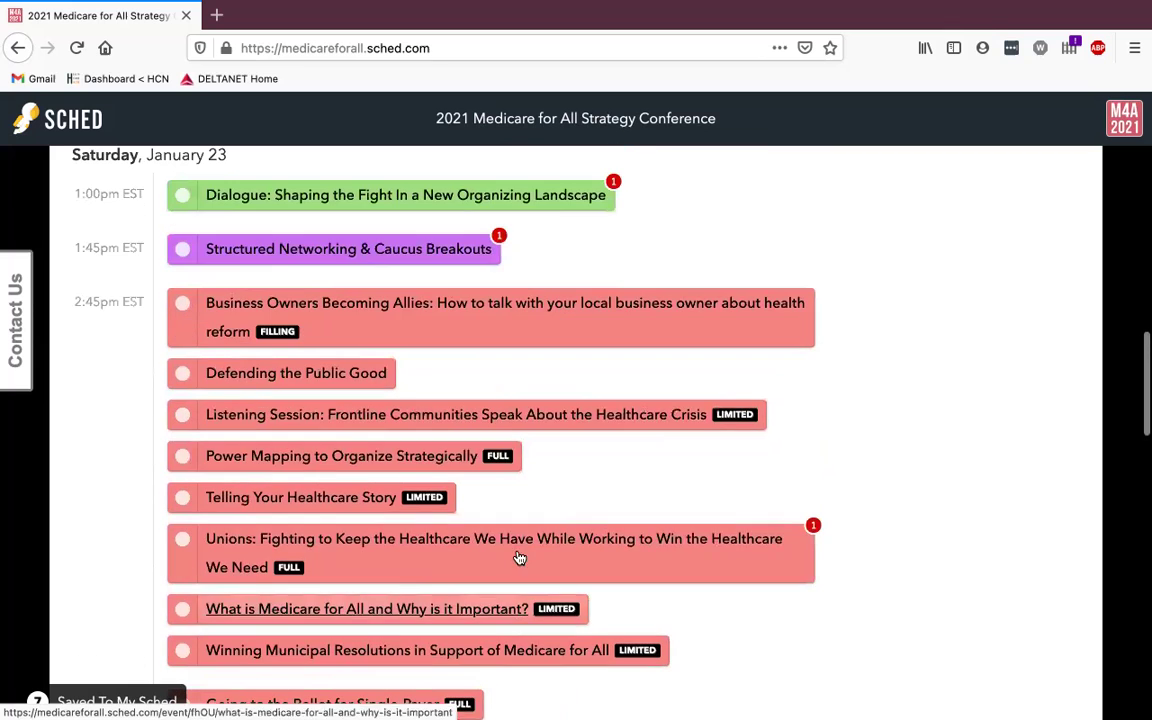
pyautogui.scroll(-5, 510, 550)
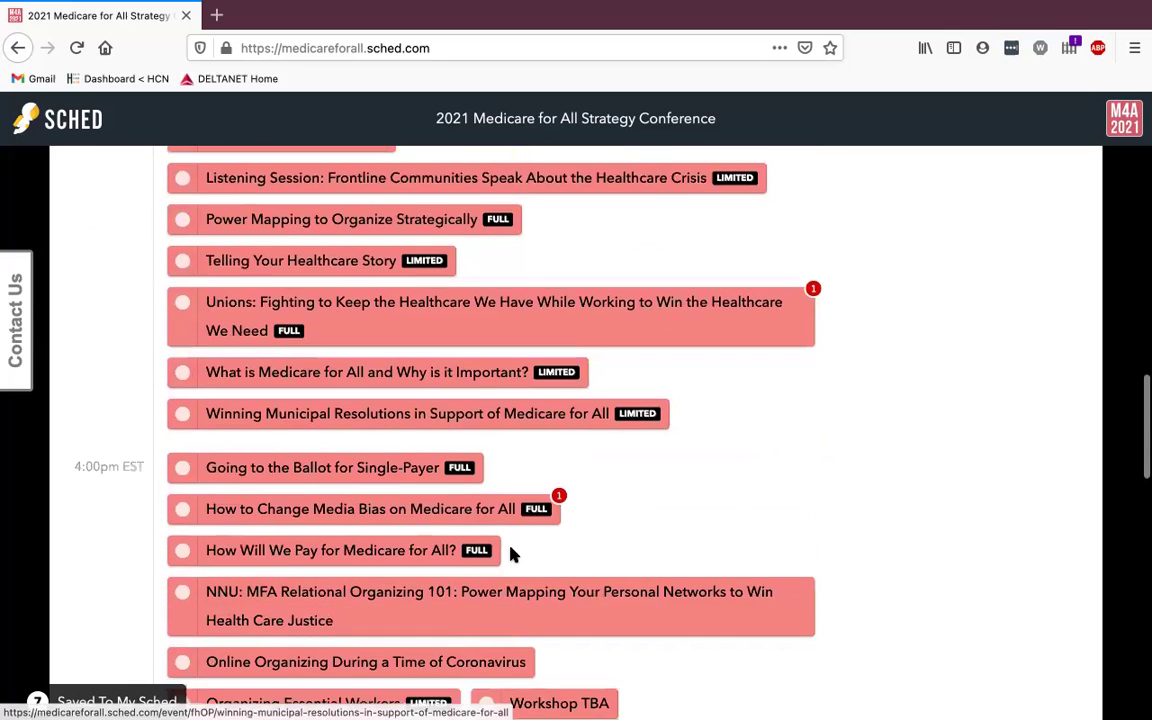
pyautogui.scroll(-2, 452, 448)
pyautogui.scroll(1, 452, 448)
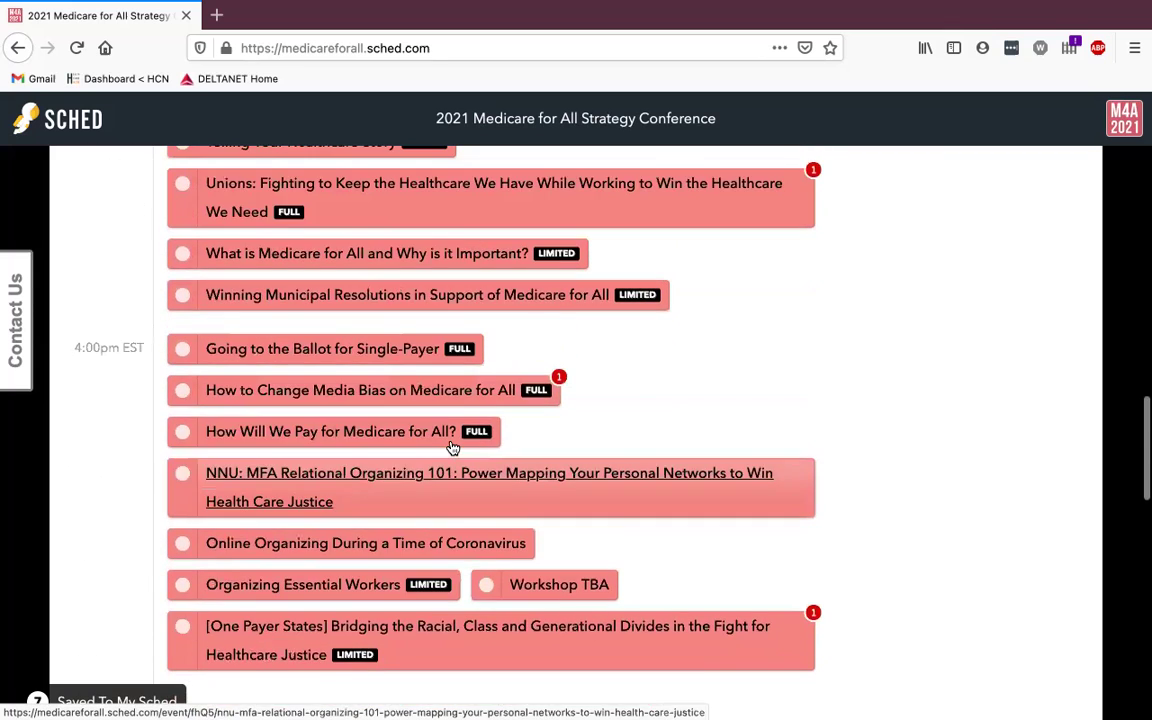
pyautogui.scroll(5, 452, 448)
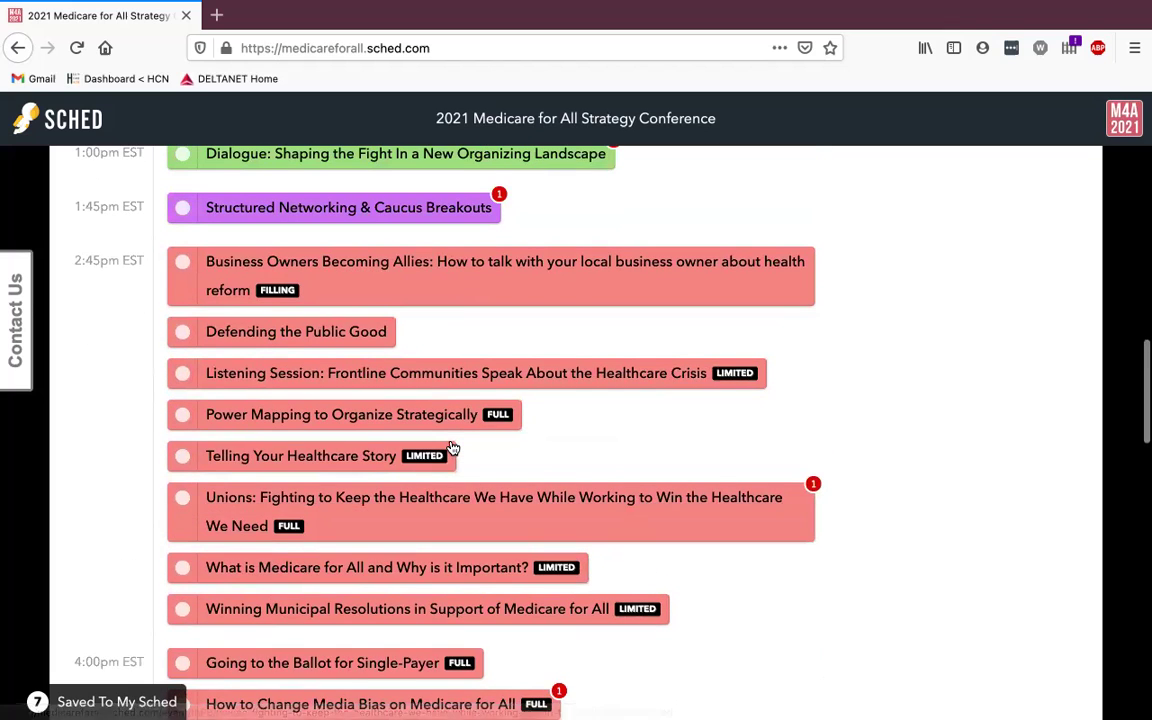
pyautogui.scroll(-1, 441, 459)
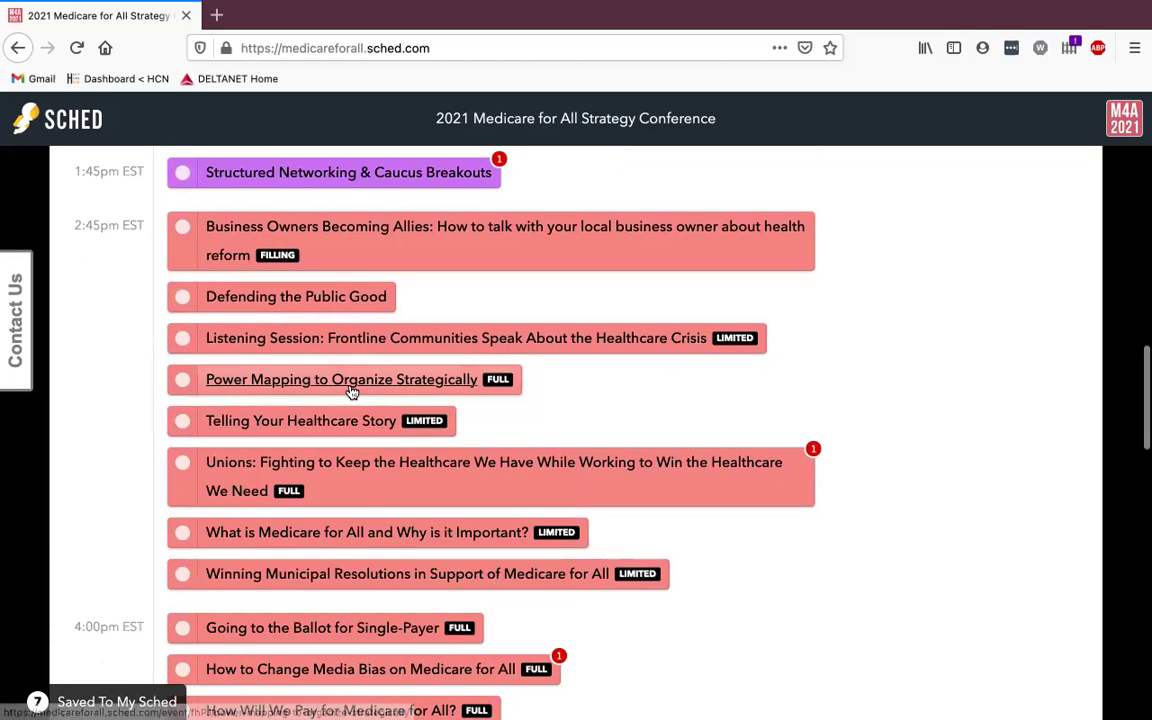
# Add the 2:45pm workshop Telling Your Healthcare Story to the personal schedule and remove it again.
pyautogui.click(182, 423)
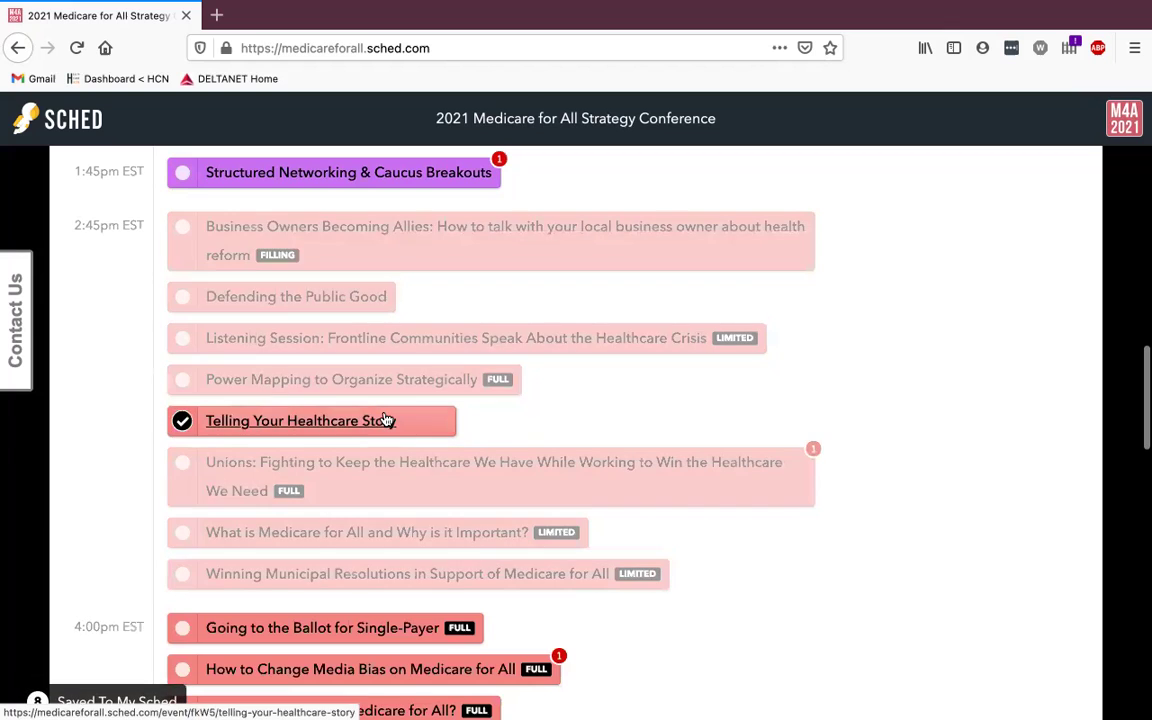
pyautogui.scroll(-2, 490, 428)
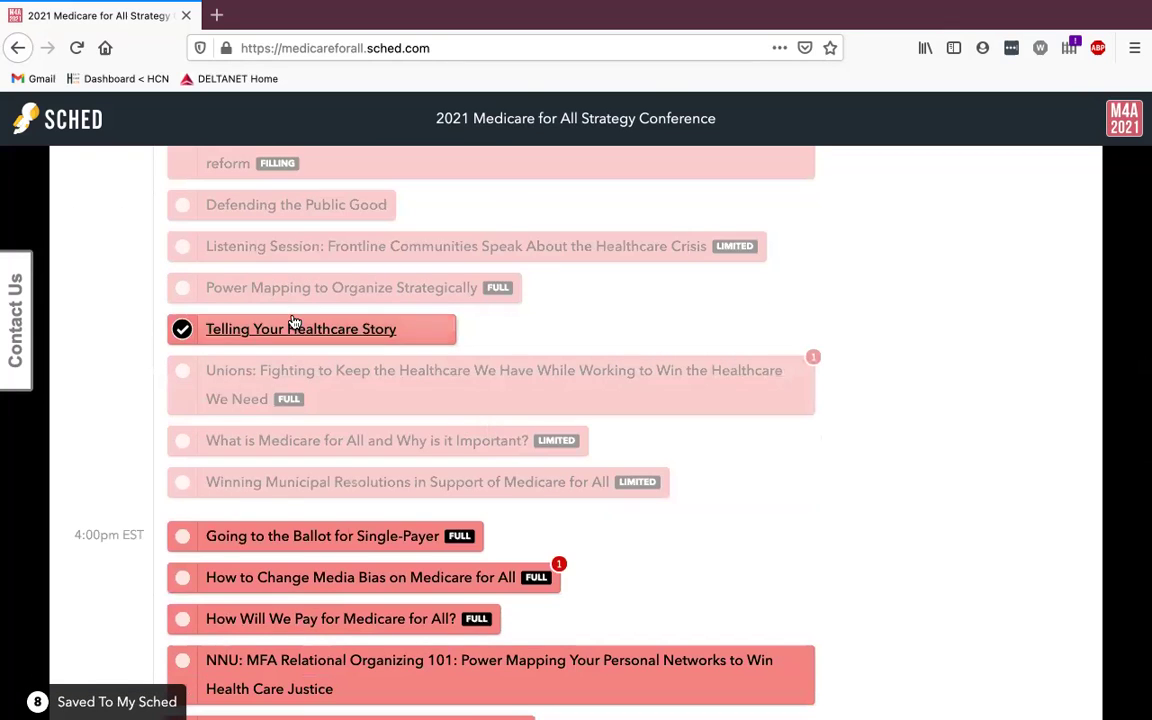
pyautogui.moveTo(295, 322)
pyautogui.scroll(1, 200, 345)
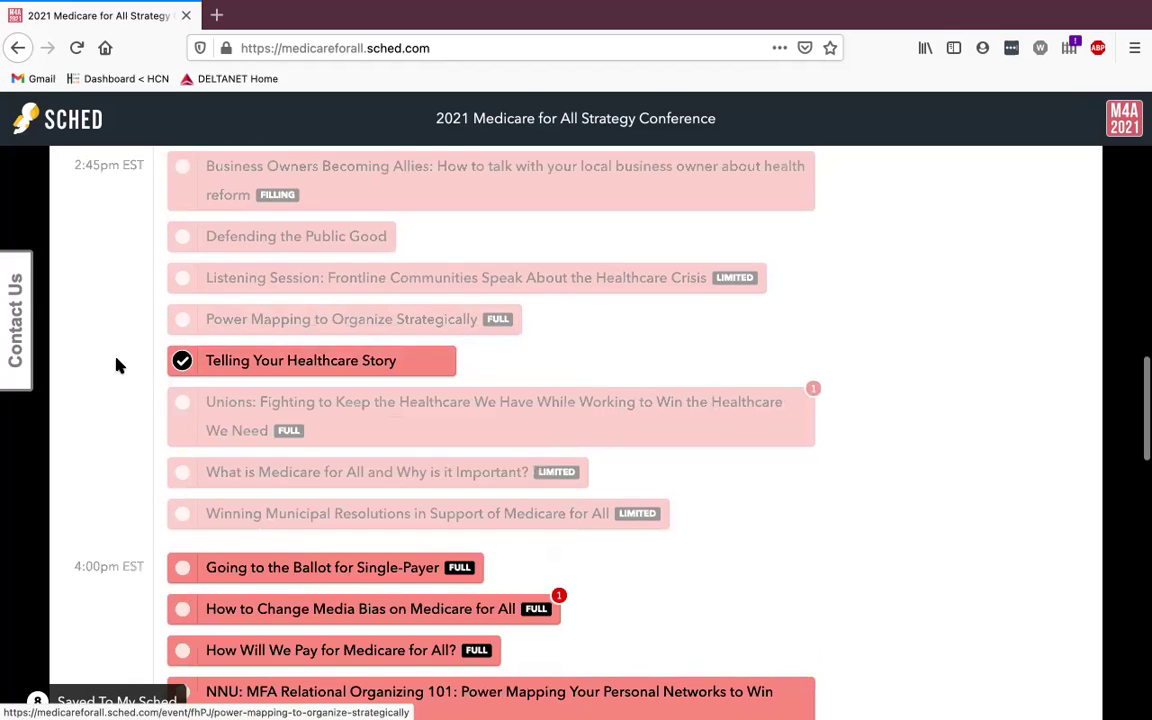
pyautogui.click(182, 362)
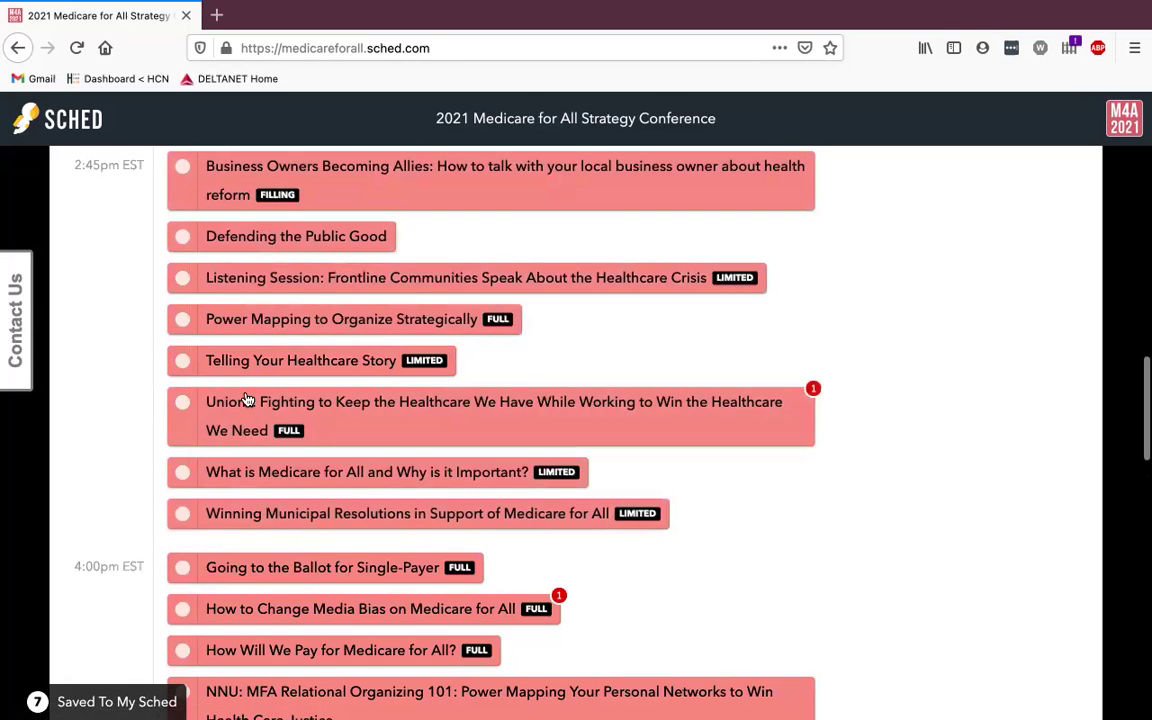
# Add the 2:45pm workshop Defending the Public Good to the personal schedule and remove it again.
pyautogui.scroll(2, 244, 398)
pyautogui.click(180, 338)
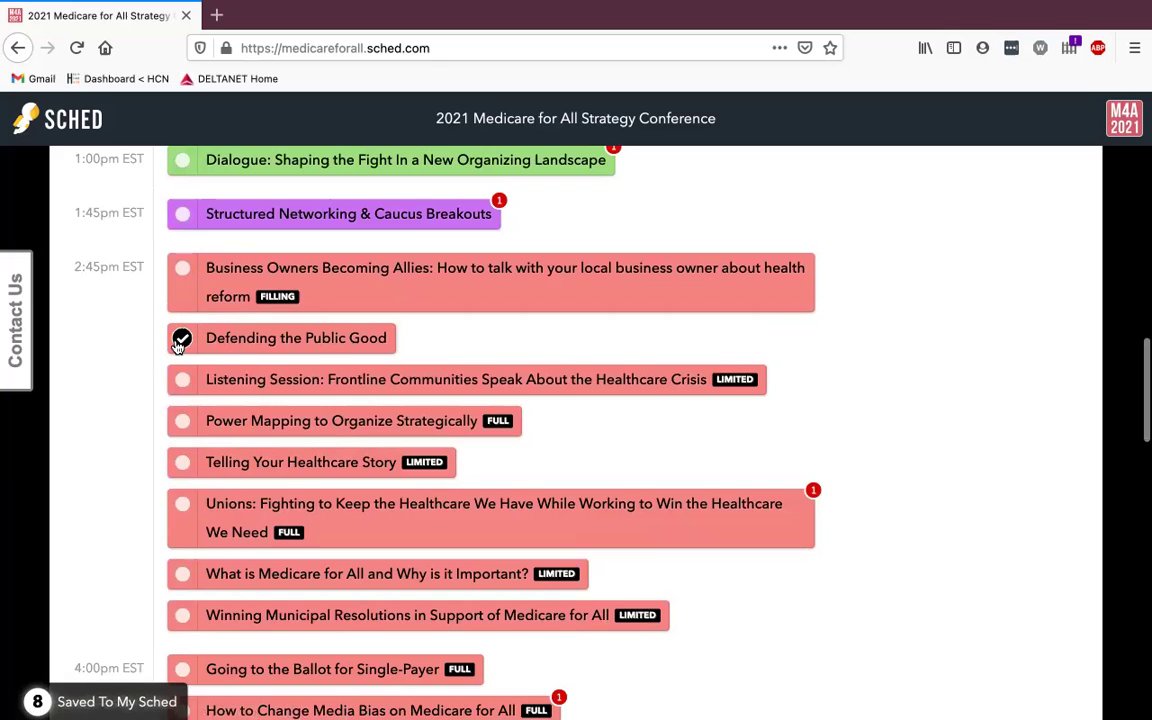
pyautogui.scroll(-2, 148, 396)
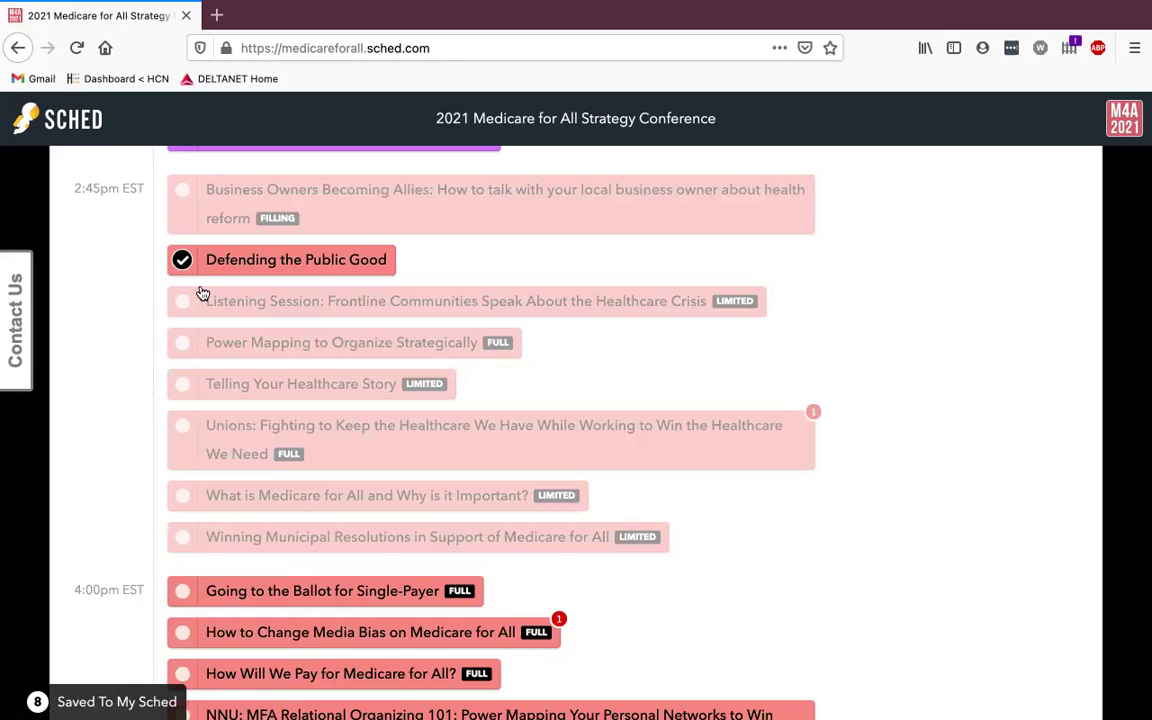
pyautogui.click(182, 264)
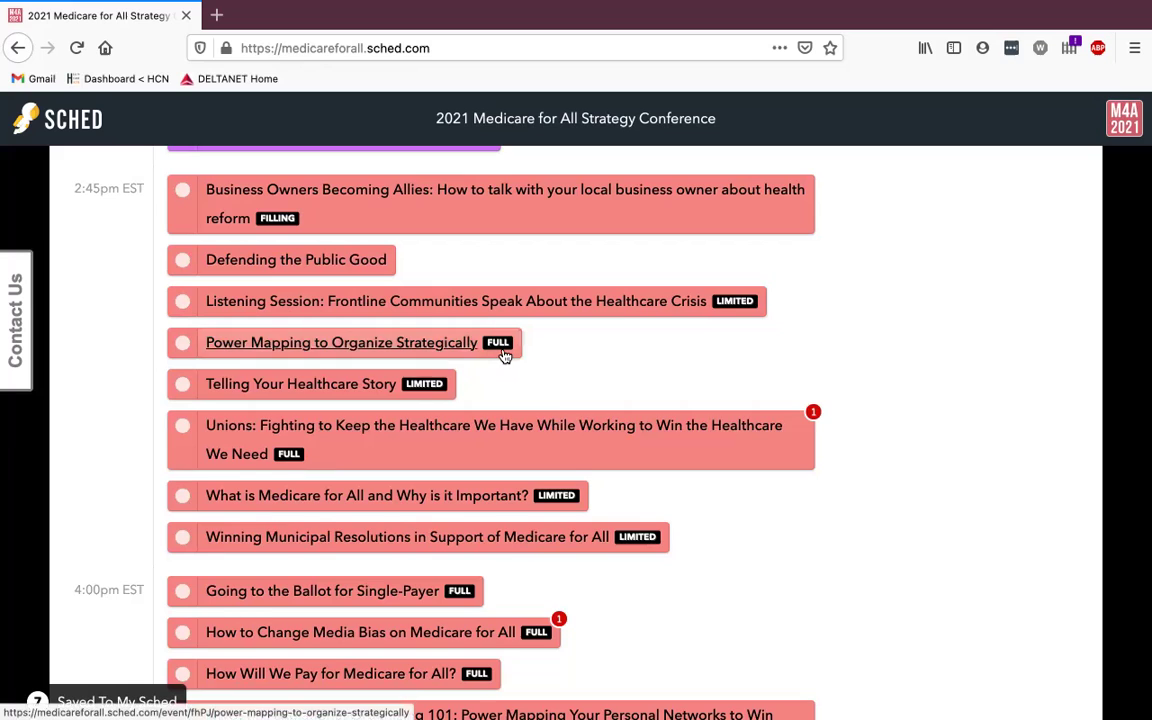
pyautogui.moveTo(505, 355)
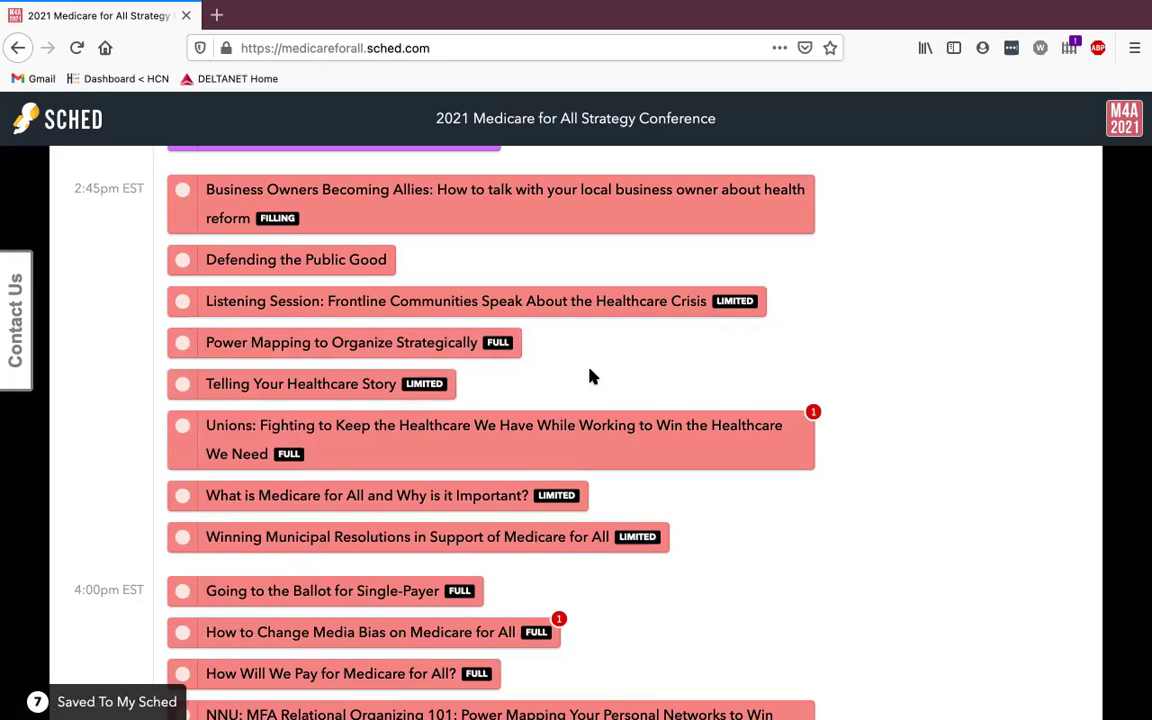
pyautogui.scroll(-1, 590, 376)
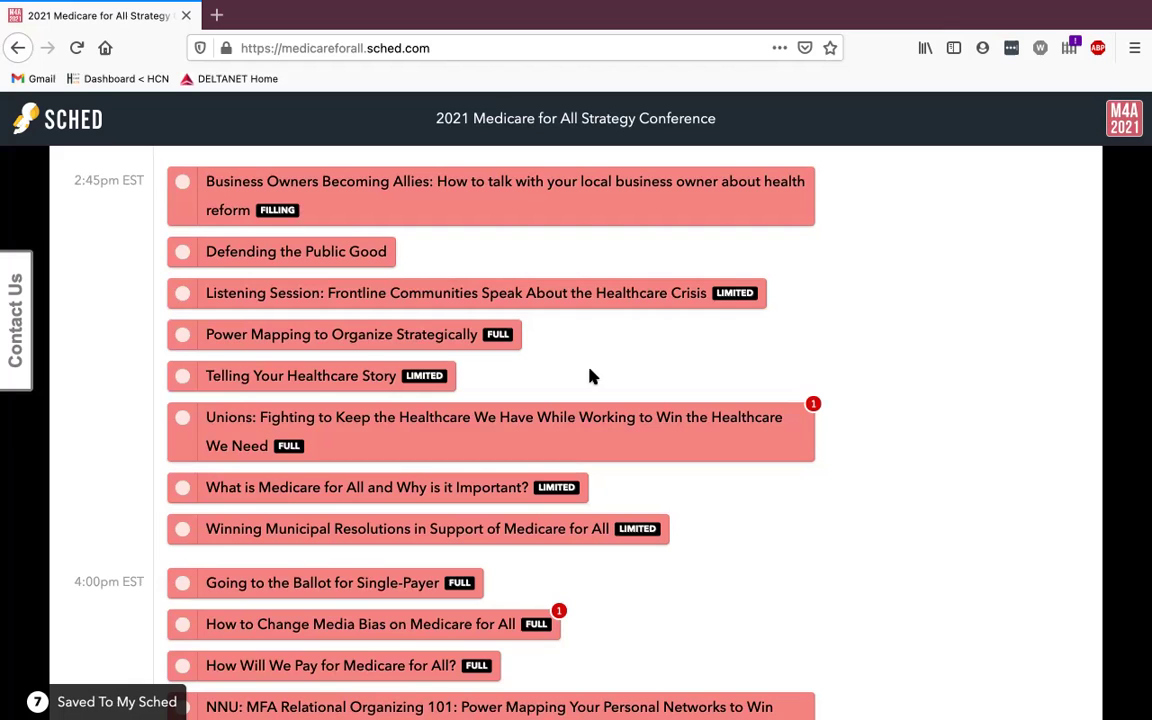
# Examine the availability labels on Saturday's 2:45pm and 4:00pm workshops.
pyautogui.scroll(-1, 590, 376)
pyautogui.scroll(1, 596, 378)
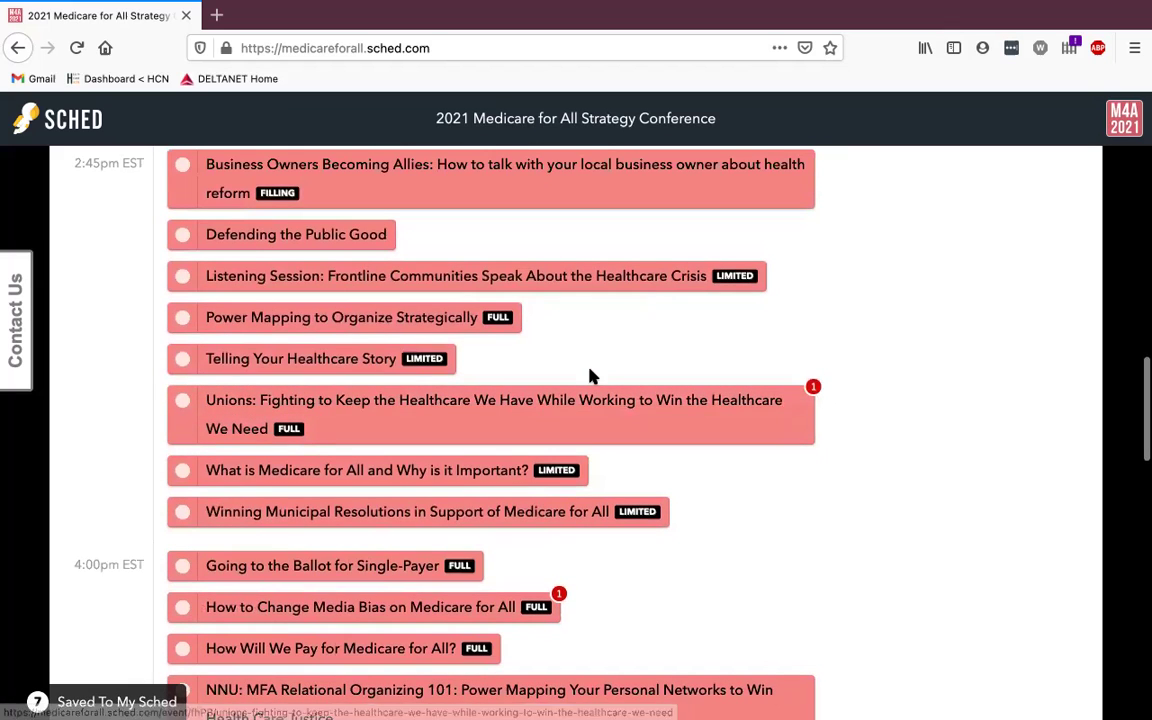
pyautogui.scroll(1, 535, 378)
pyautogui.scroll(-3, 504, 419)
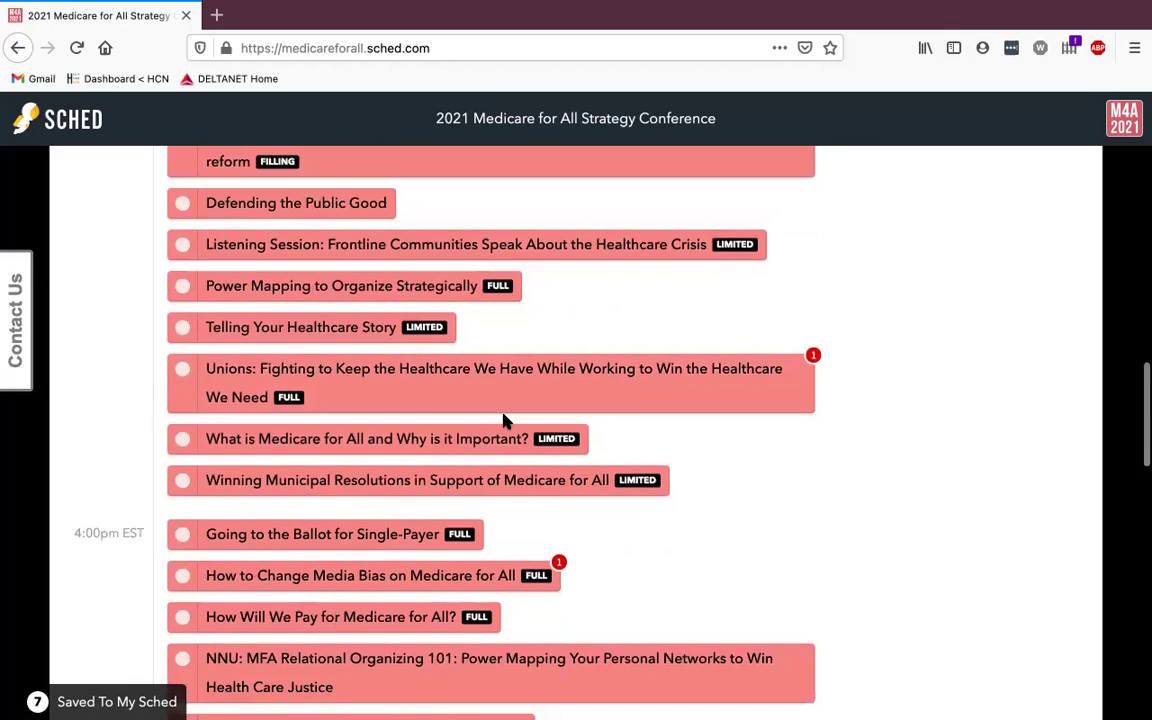
pyautogui.moveTo(505, 423)
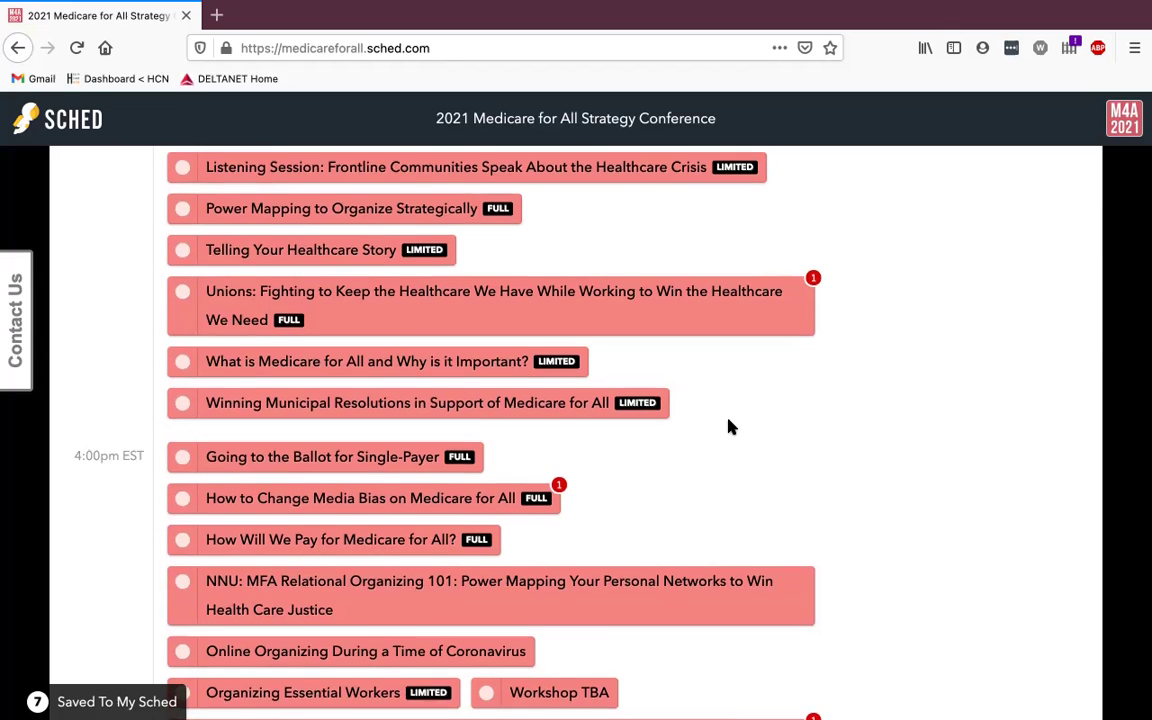
# Return to the start of the schedule and preview the details of the saved Opening Session (TEST) and MLK Day sessions.
pyautogui.scroll(15, 729, 426)
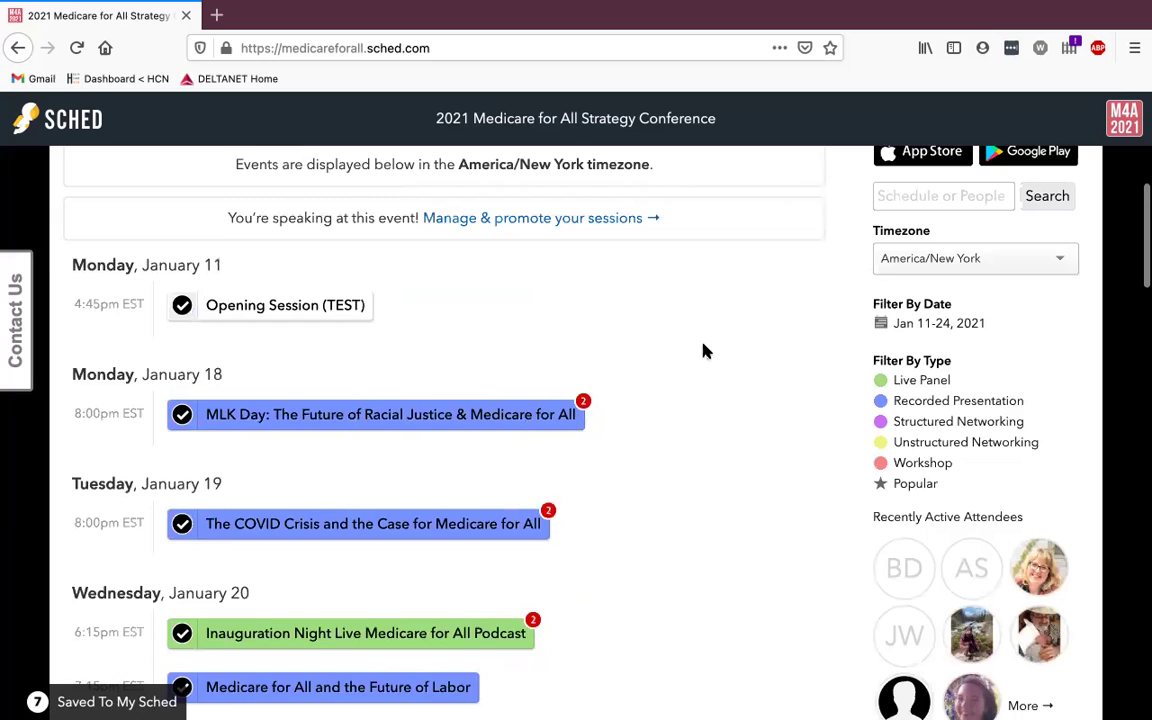
pyautogui.scroll(1, 640, 345)
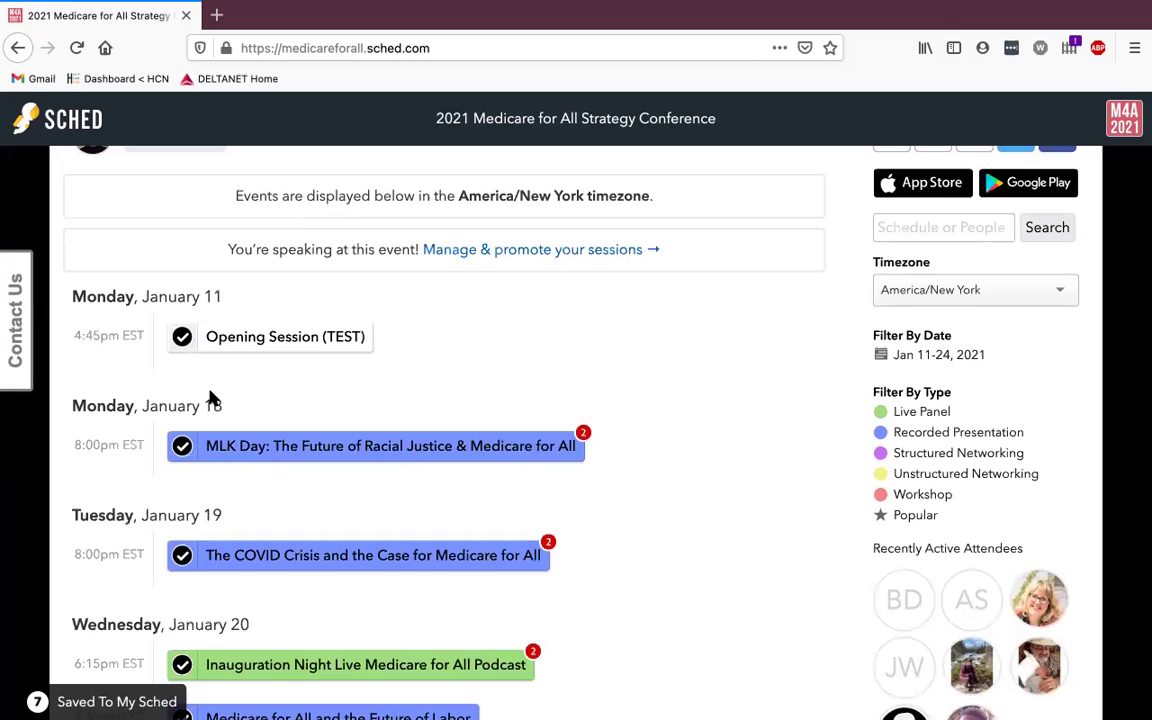
pyautogui.scroll(5, 373, 360)
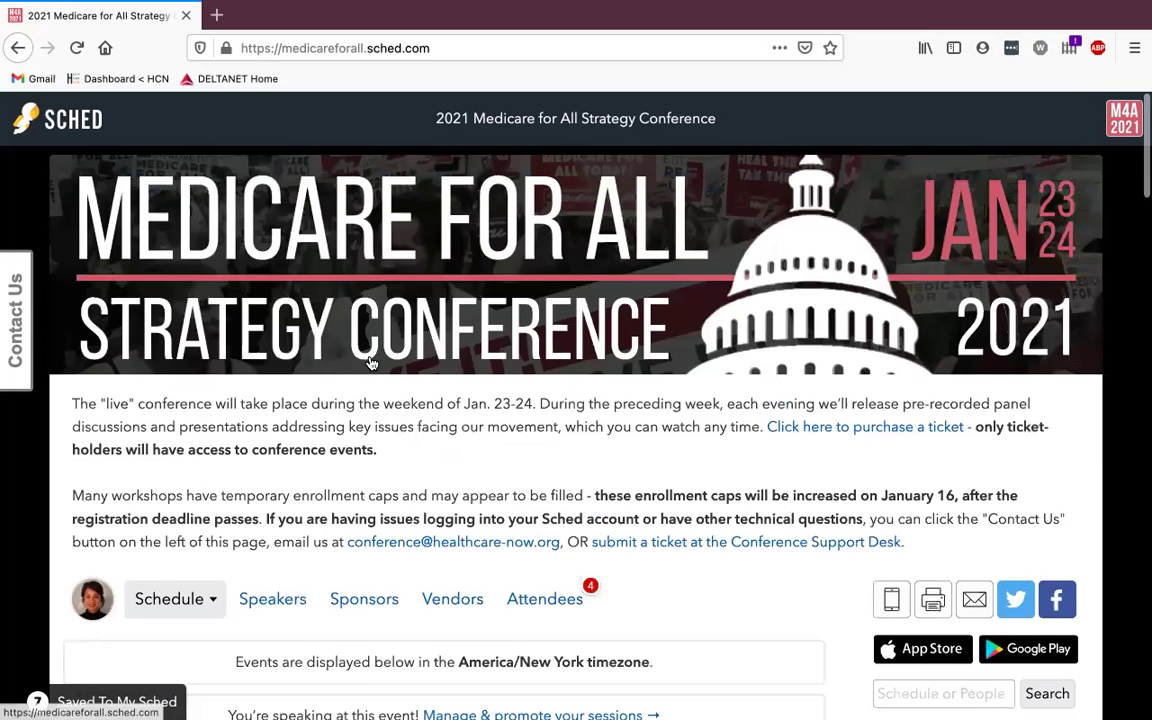
pyautogui.scroll(-5, 530, 454)
pyautogui.moveTo(300, 474)
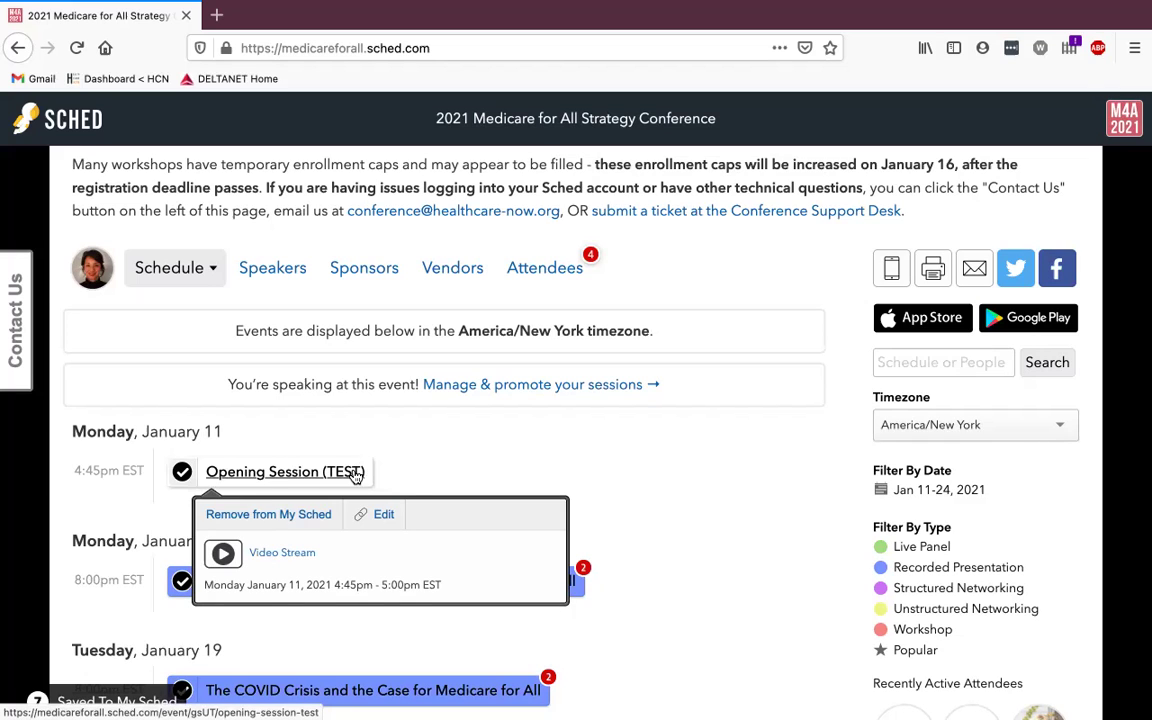
pyautogui.scroll(5, 498, 480)
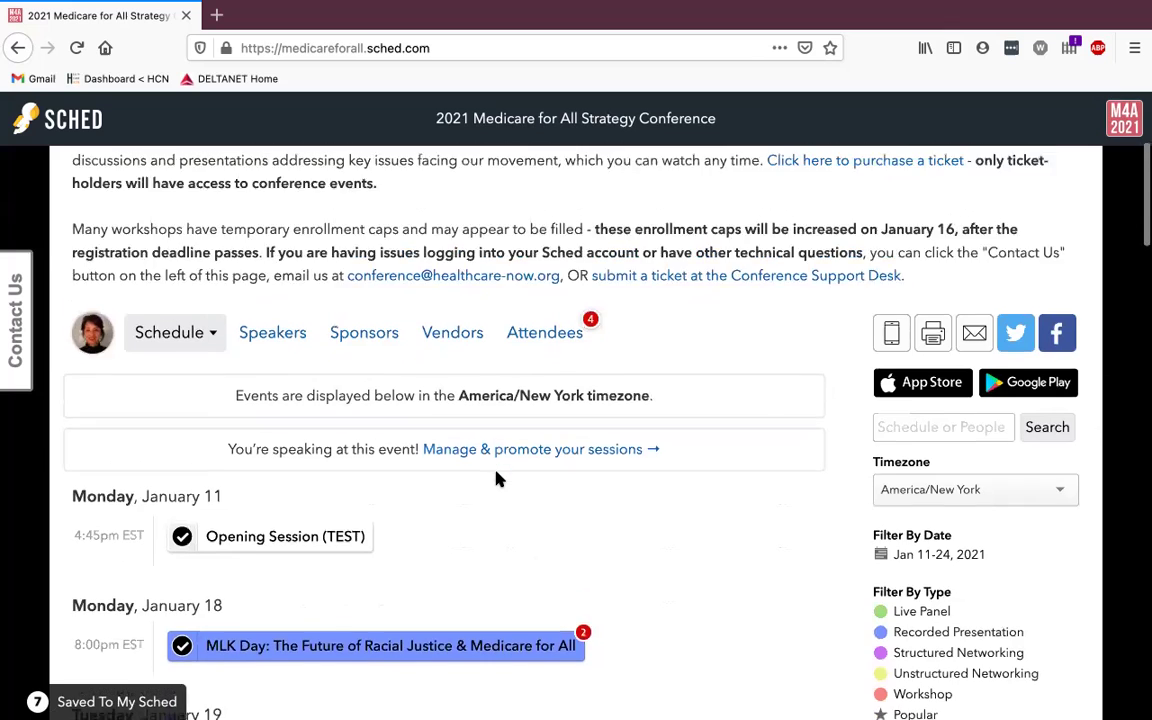
pyautogui.scroll(-3, 498, 480)
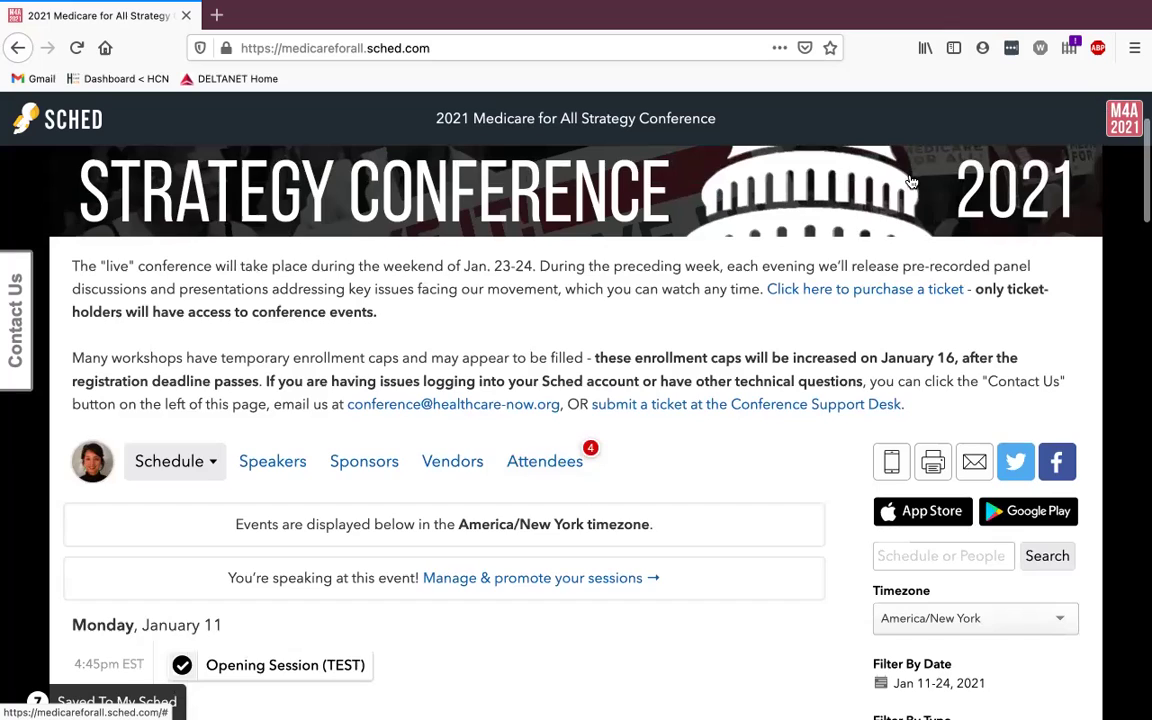
pyautogui.scroll(-4, 558, 432)
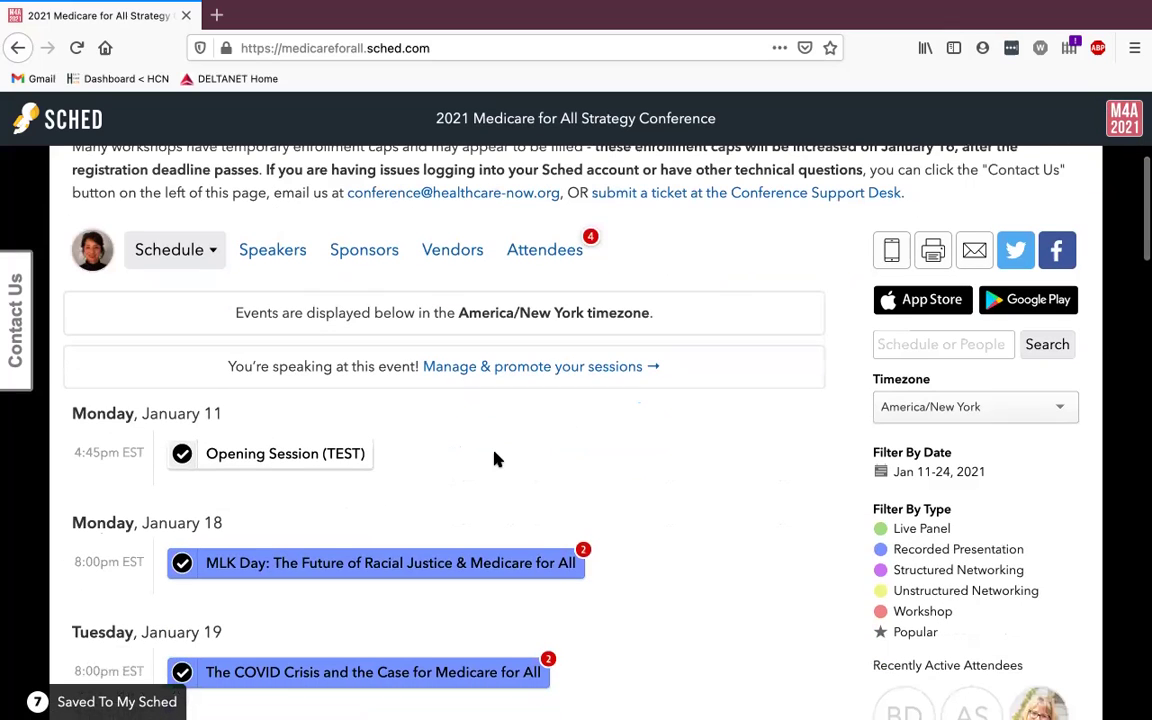
pyautogui.scroll(-1, 445, 488)
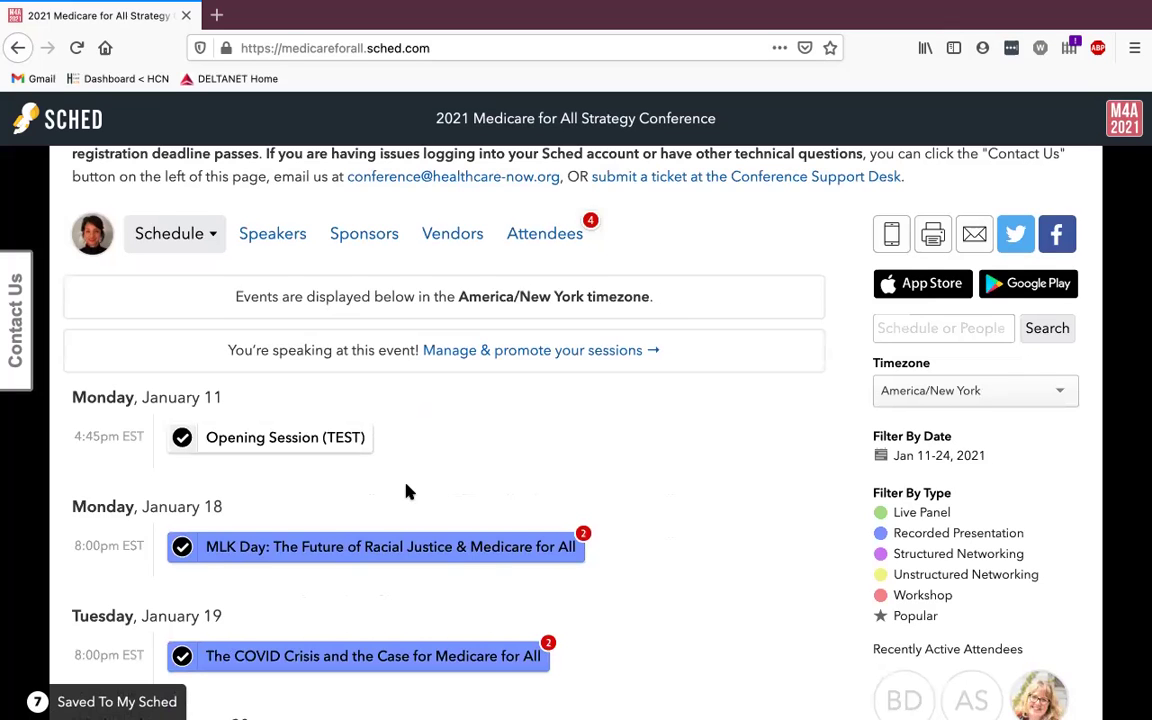
pyautogui.scroll(-1, 400, 487)
pyautogui.scroll(-1, 365, 476)
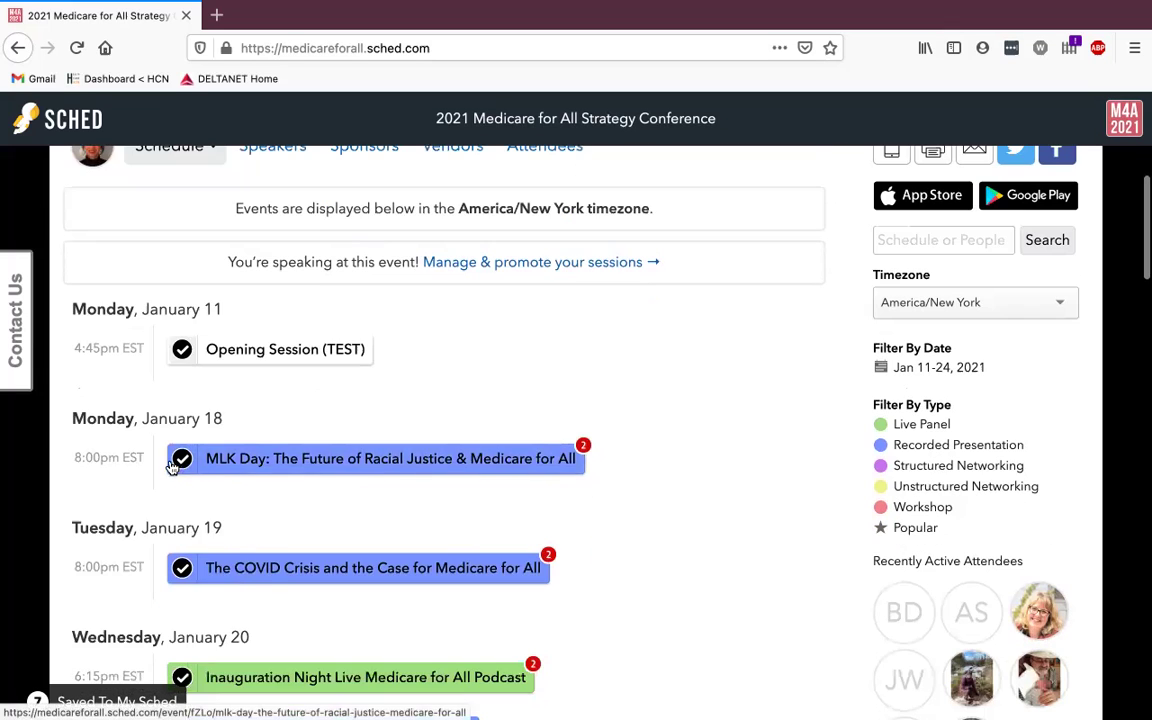
pyautogui.moveTo(190, 472)
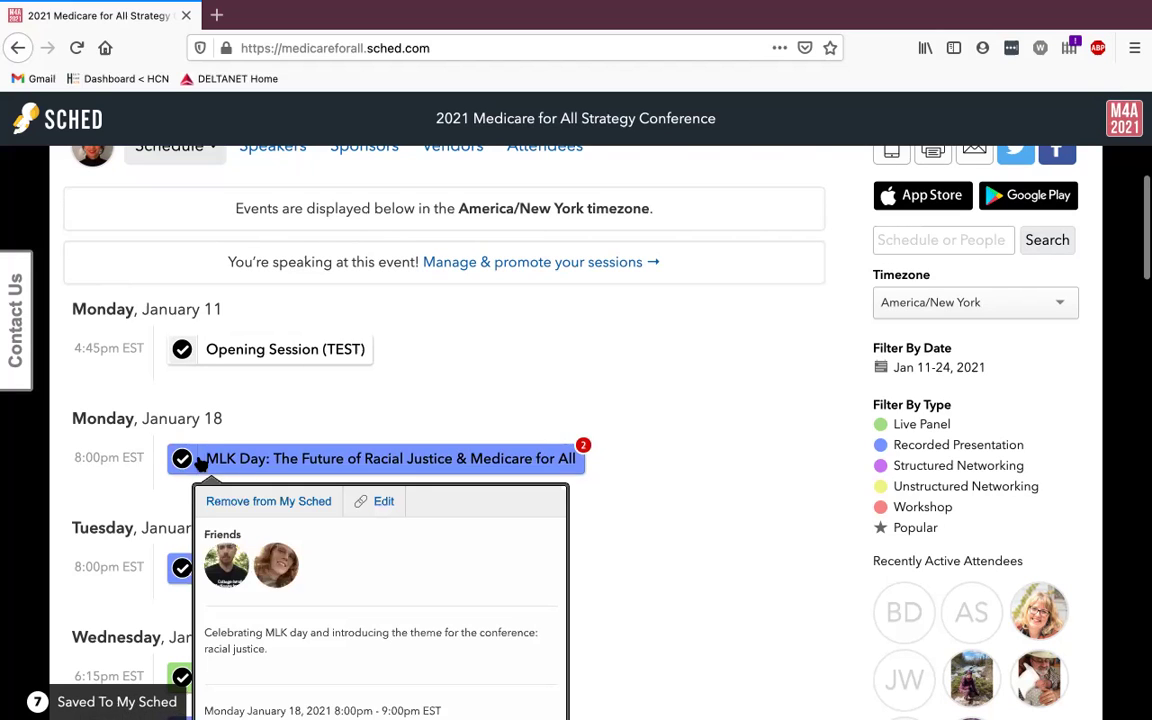
# Open the January 11 Opening Session (TEST) page and examine its session details and Zoom access.
pyautogui.scroll(1, 391, 403)
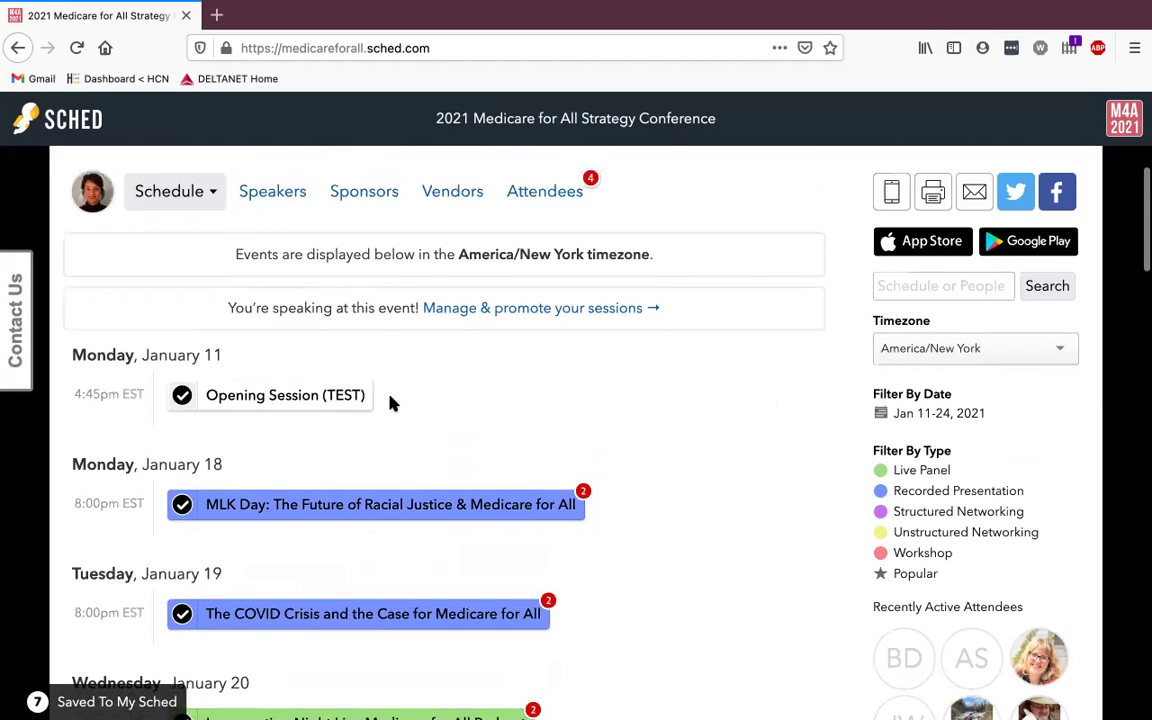
pyautogui.scroll(1, 443, 415)
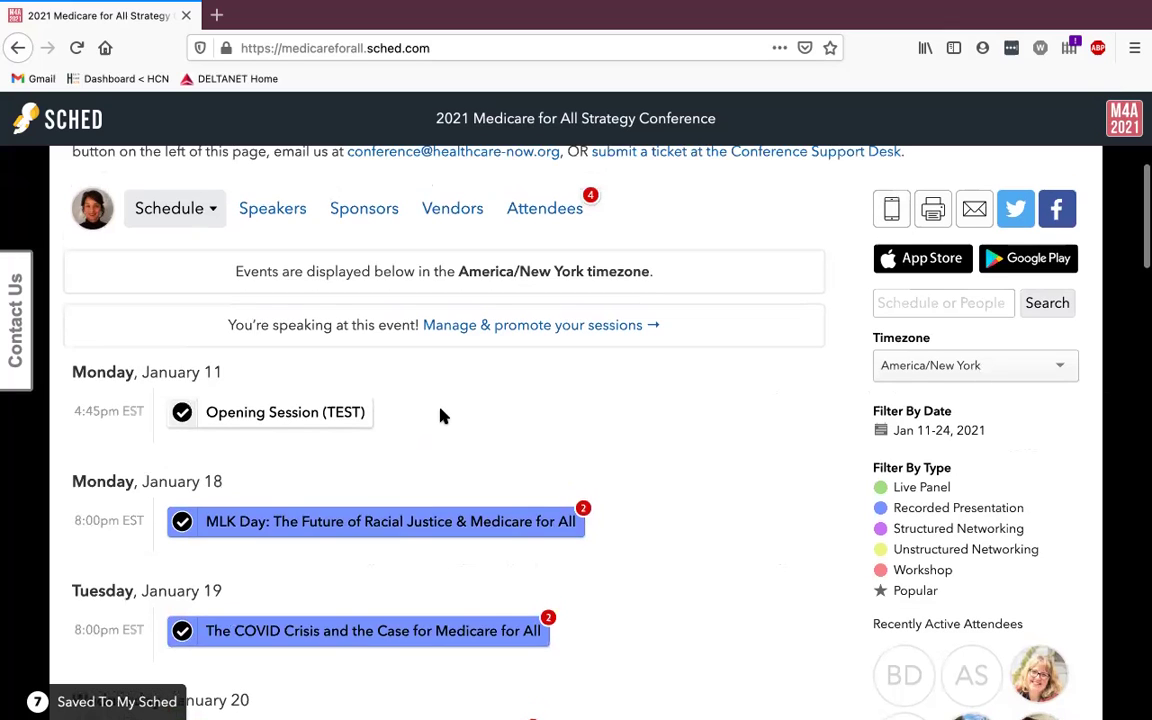
pyautogui.scroll(-1, 443, 415)
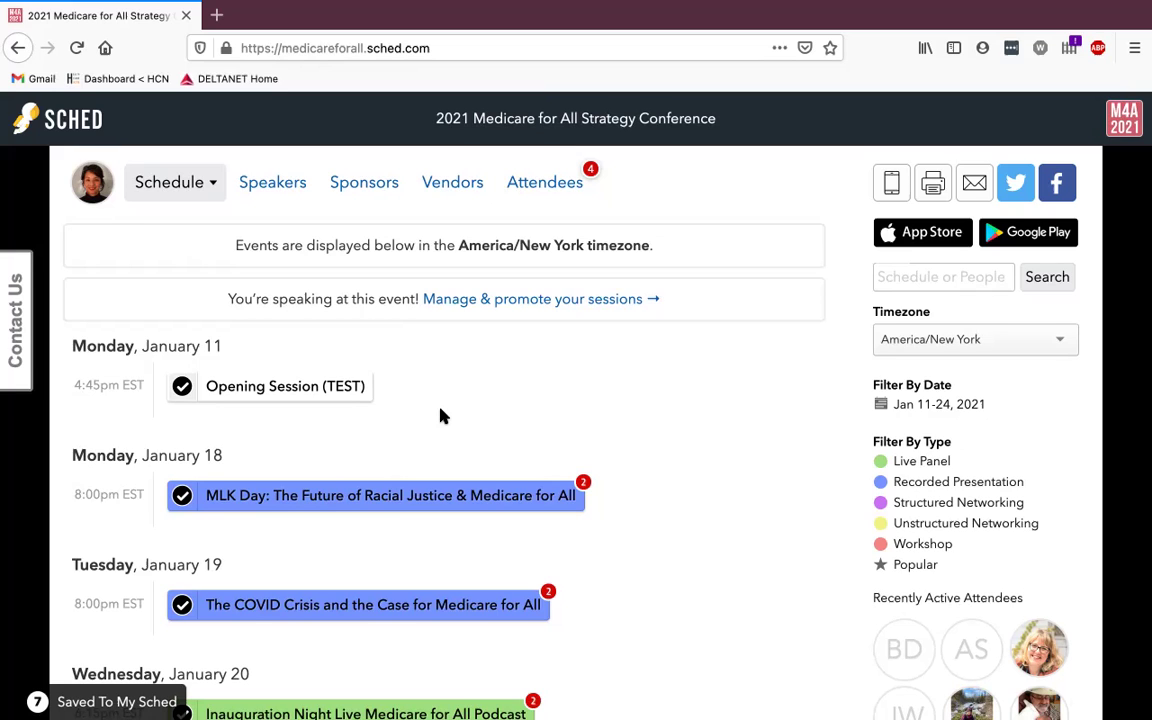
pyautogui.scroll(2, 443, 411)
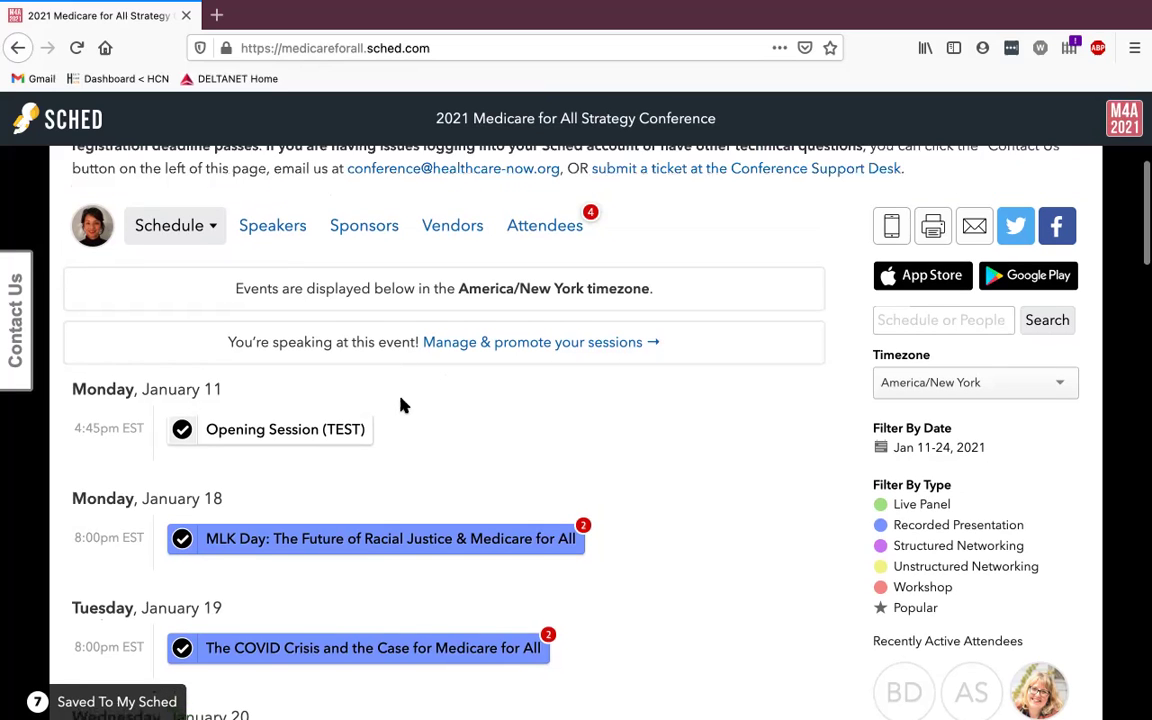
pyautogui.scroll(-1, 401, 404)
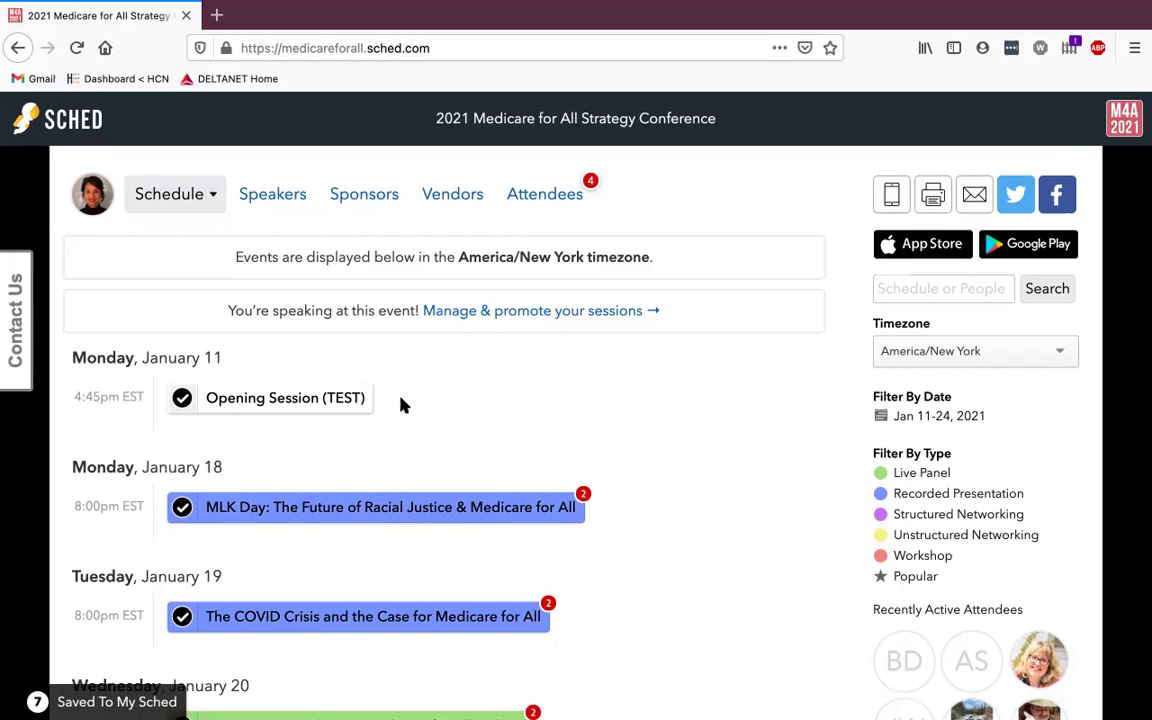
pyautogui.click(288, 398)
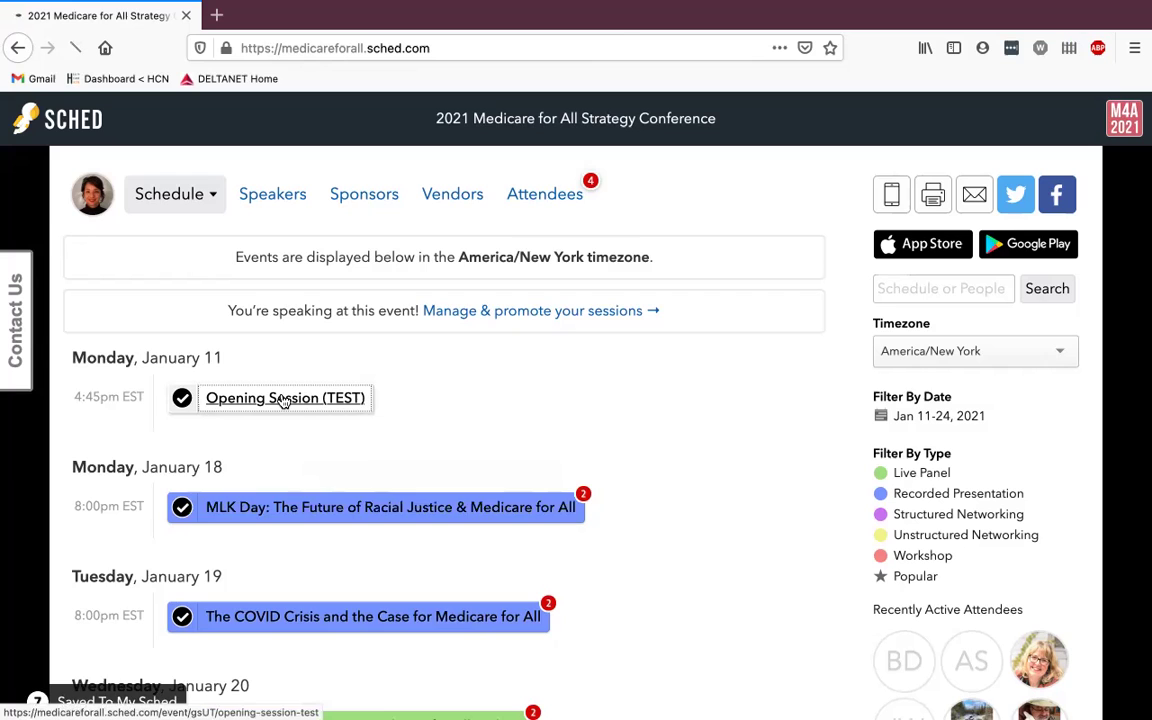
pyautogui.scroll(-5, 283, 400)
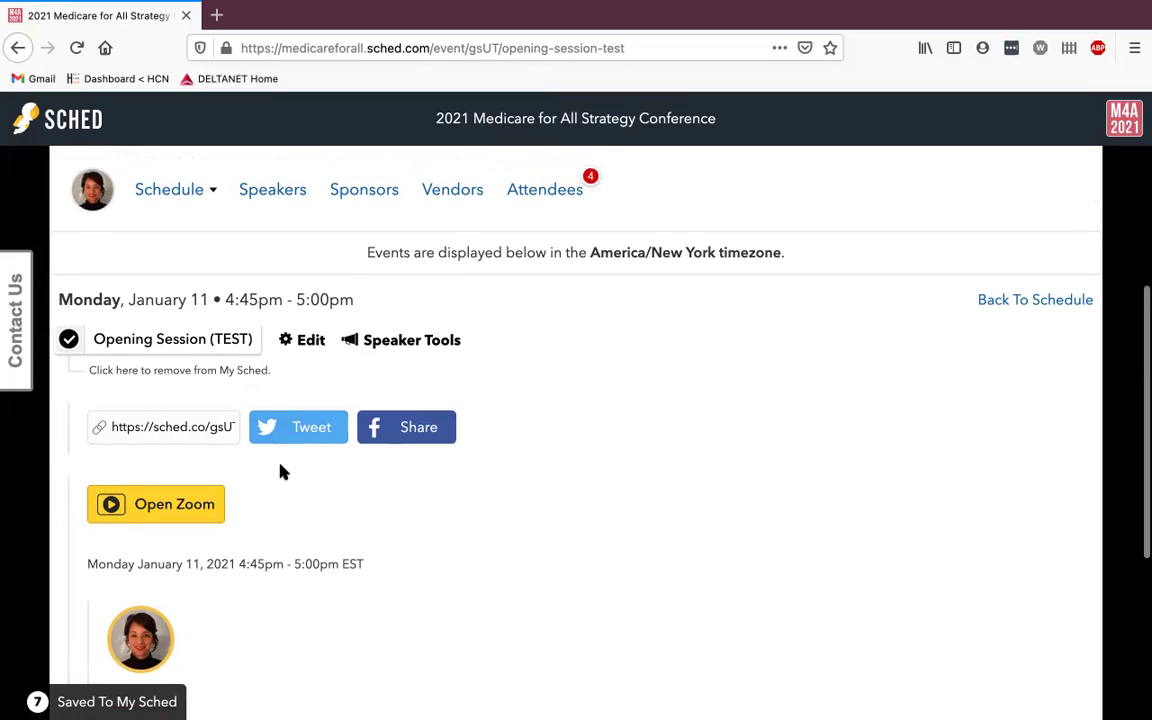
pyautogui.scroll(-1, 282, 472)
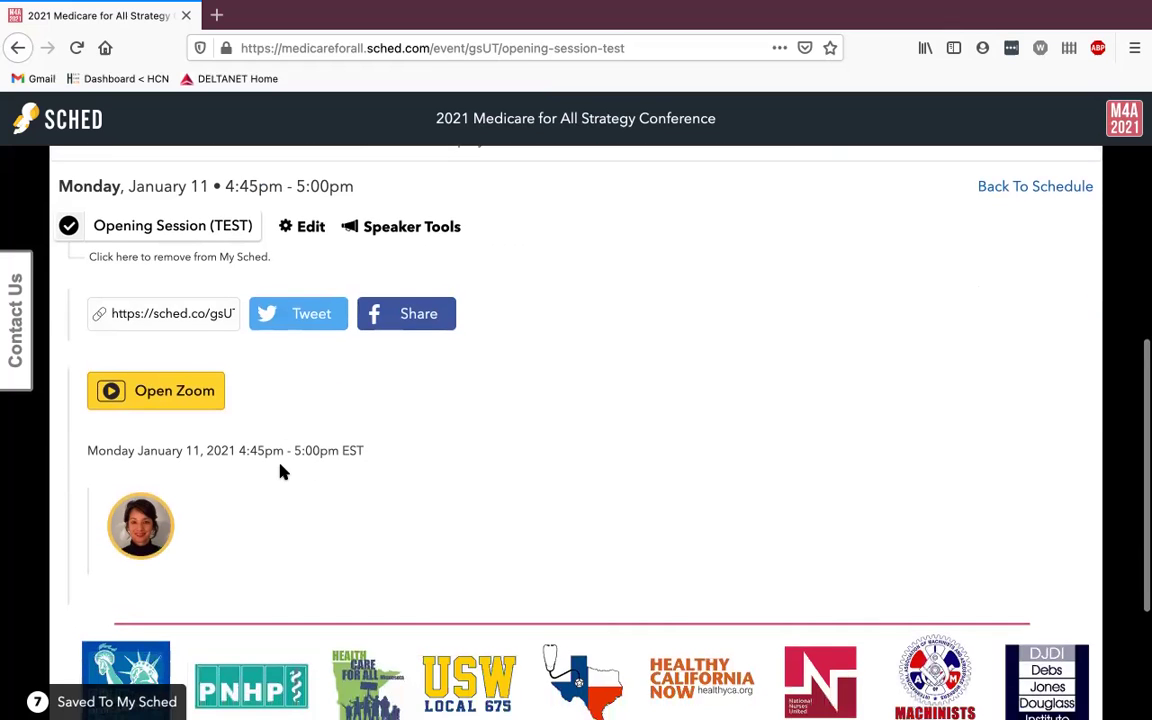
pyautogui.scroll(3, 282, 472)
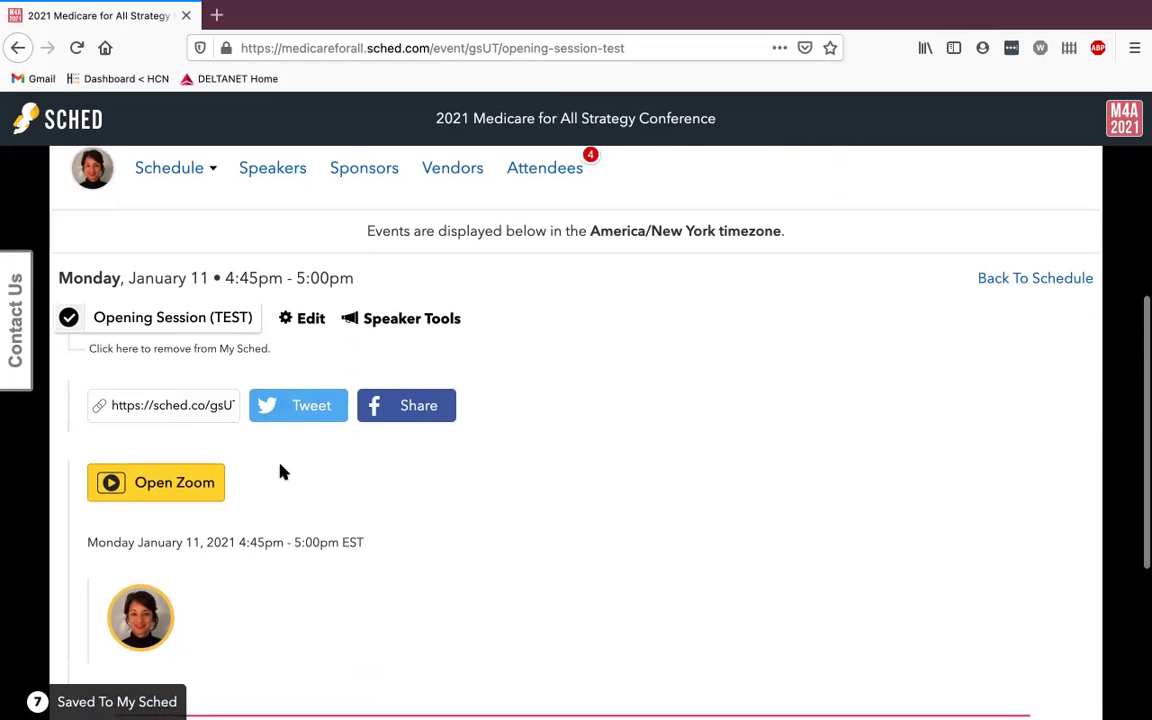
# Open the Contact Us form, view its name, email, message and attachment fields, and close it without sending.
pyautogui.moveTo(193, 363)
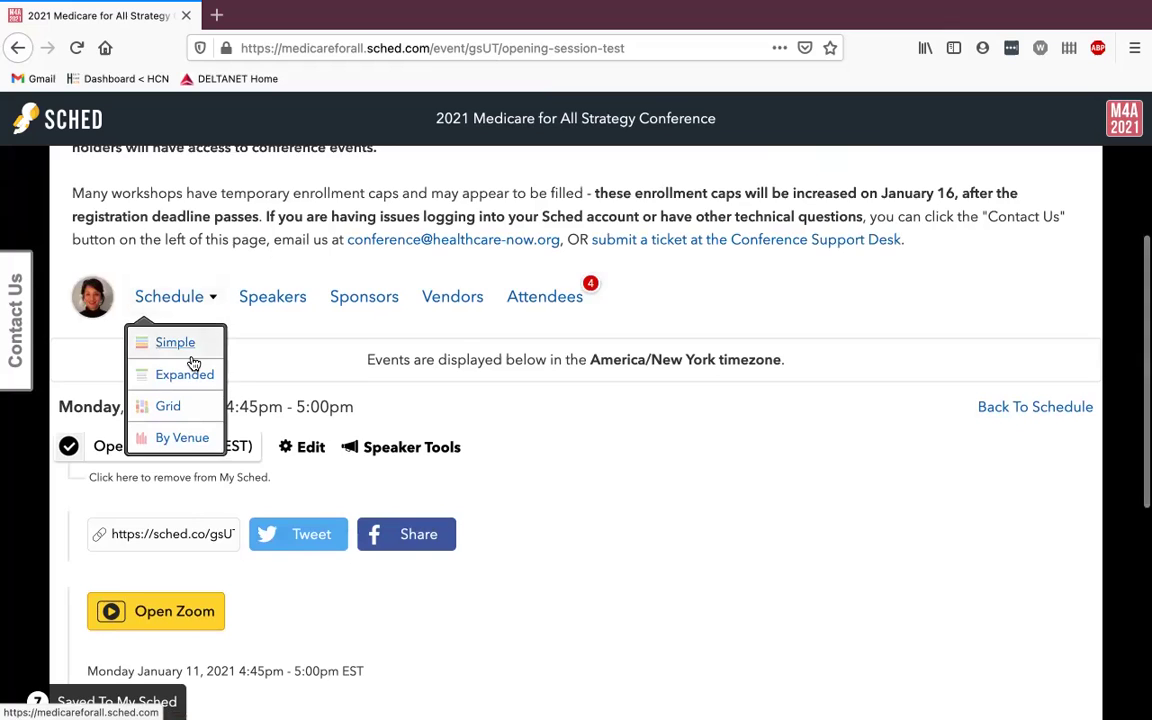
pyautogui.scroll(-1, 193, 363)
pyautogui.scroll(5, 193, 363)
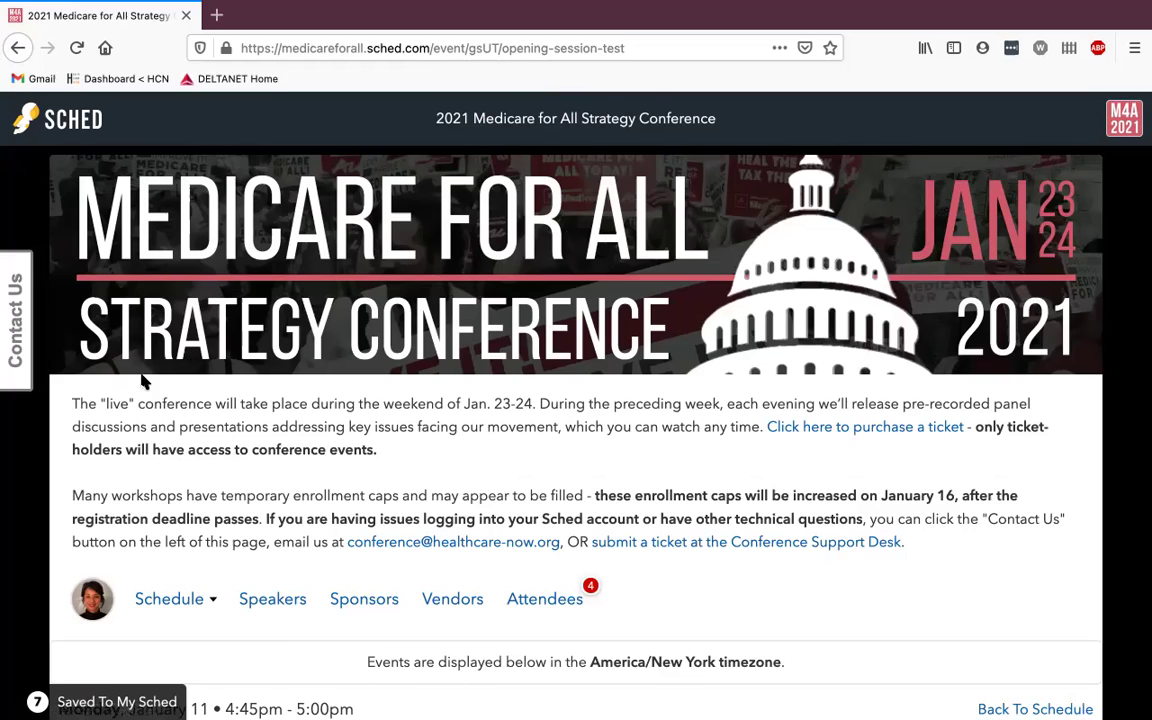
pyautogui.click(22, 362)
pyautogui.click(455, 330)
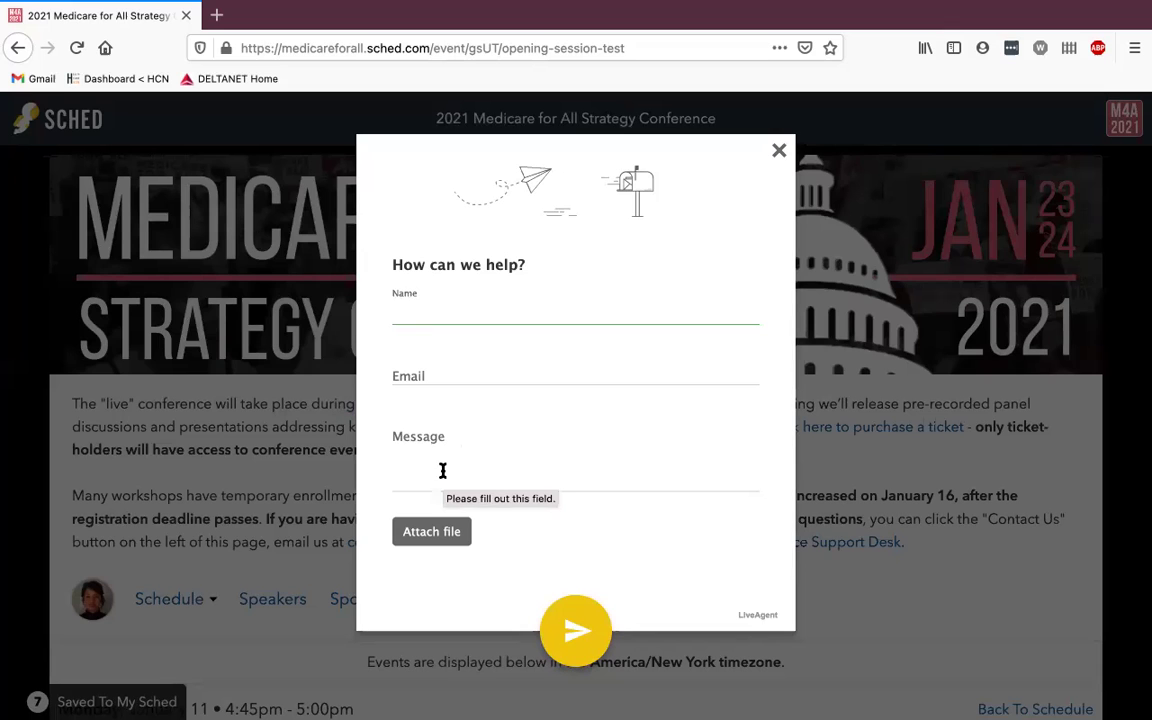
pyautogui.click(781, 152)
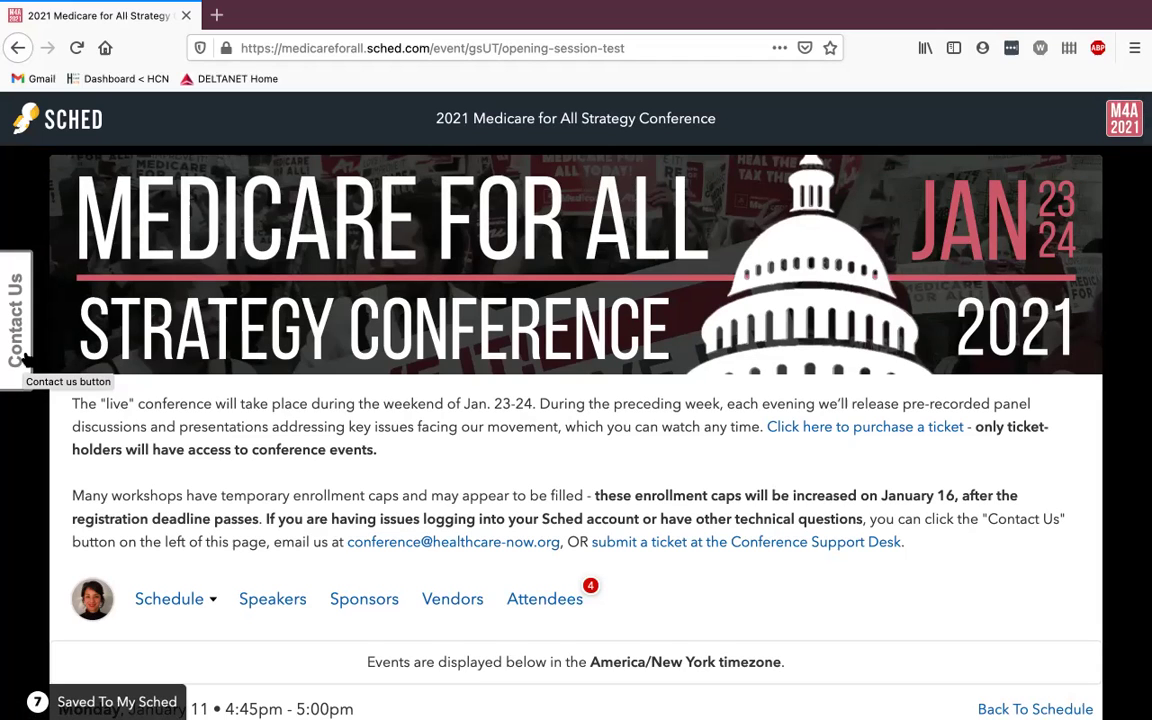
pyautogui.scroll(-1, 120, 403)
pyautogui.scroll(1, 120, 403)
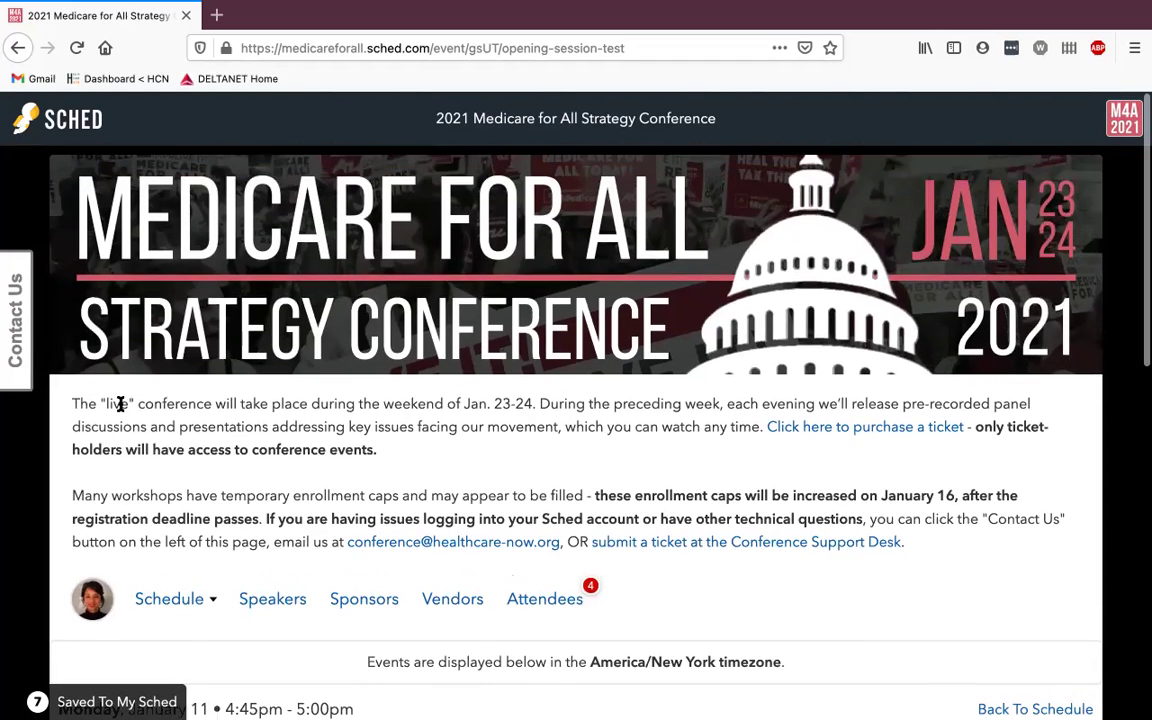